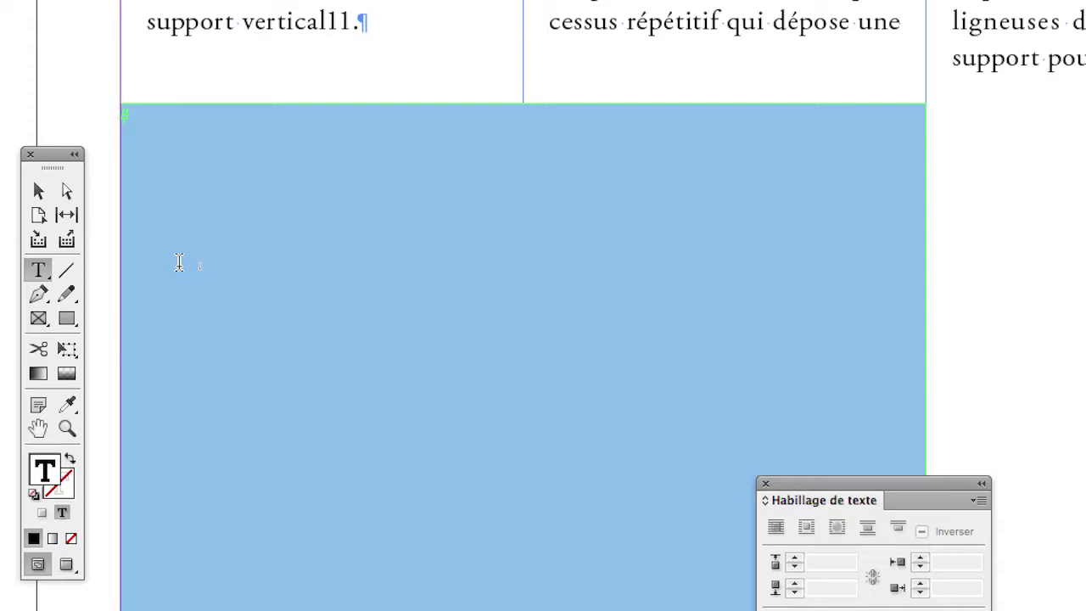
Fill the blue text frame with placeholder text
right_click(179, 262)
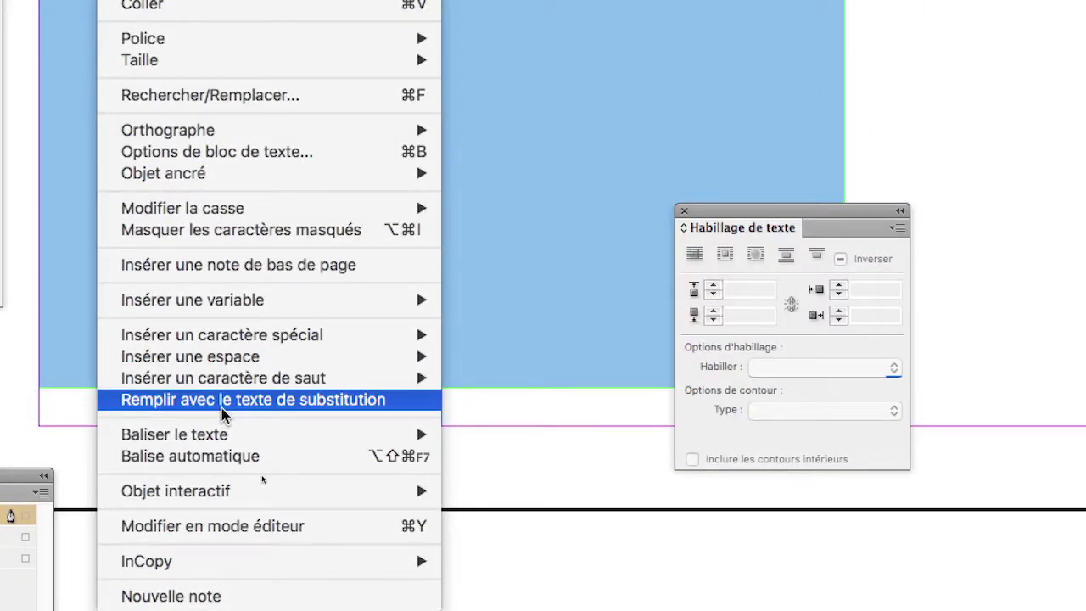
click(223, 409)
scroll(186, 291, down, 5)
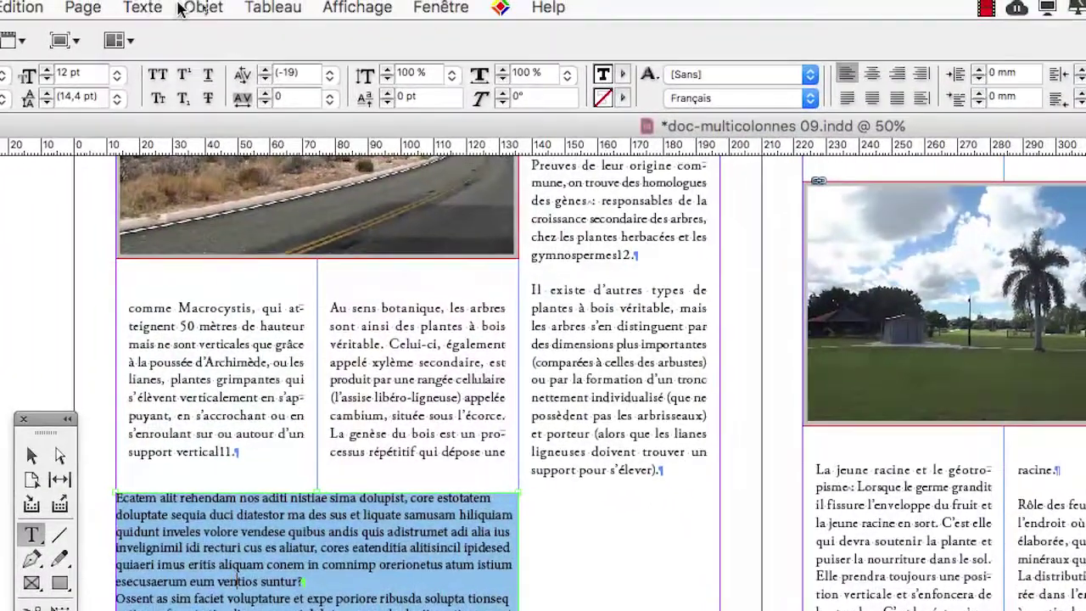
Display the paragraph styles and apply "corps du texte (body) PETIT" to all the text in the blue frame
click(51, 12)
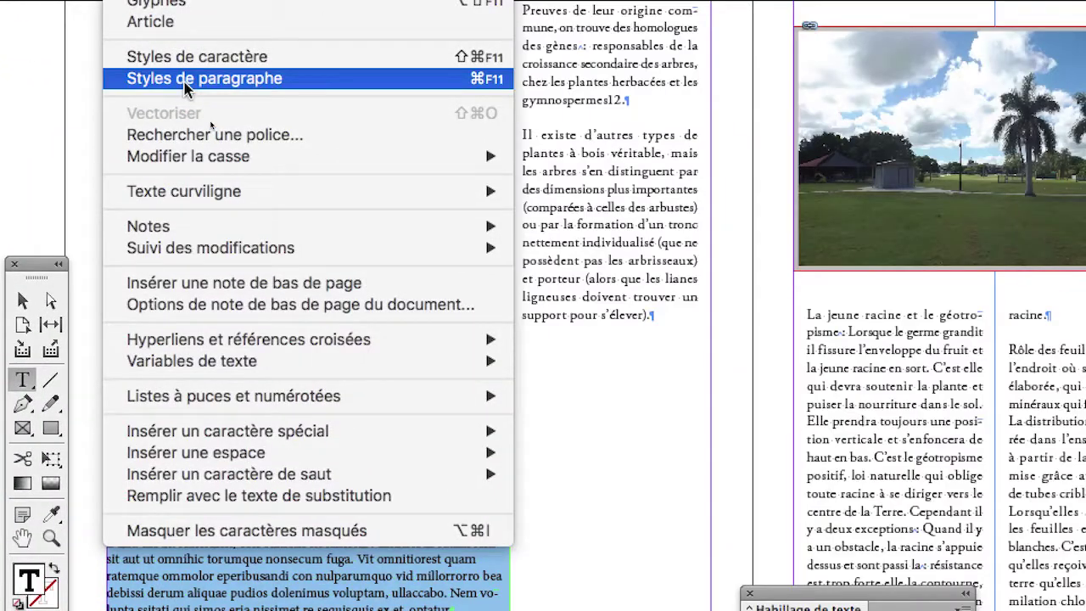
click(185, 80)
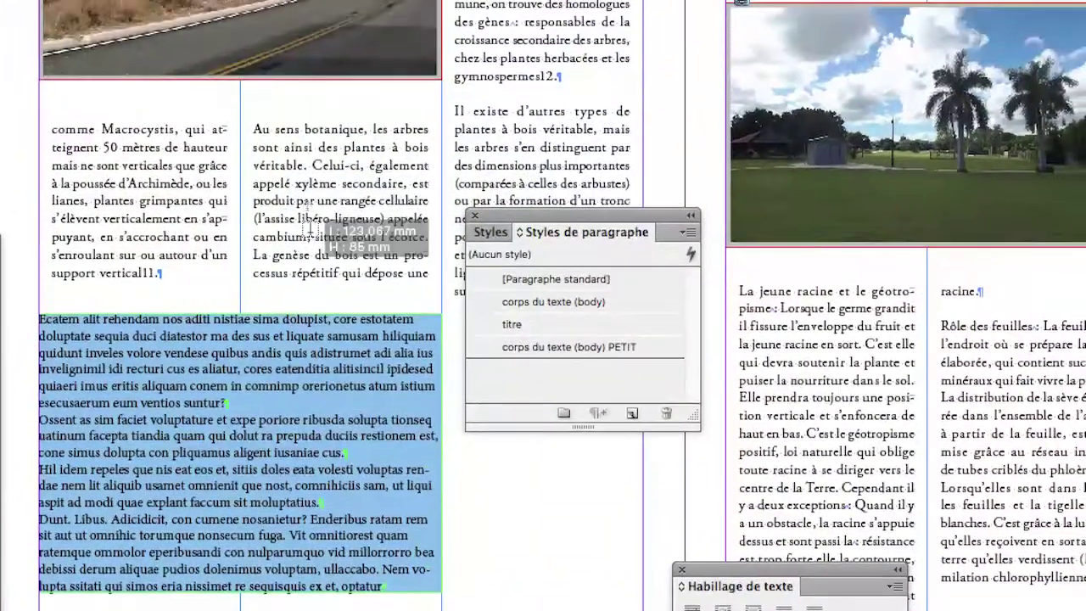
click(567, 222)
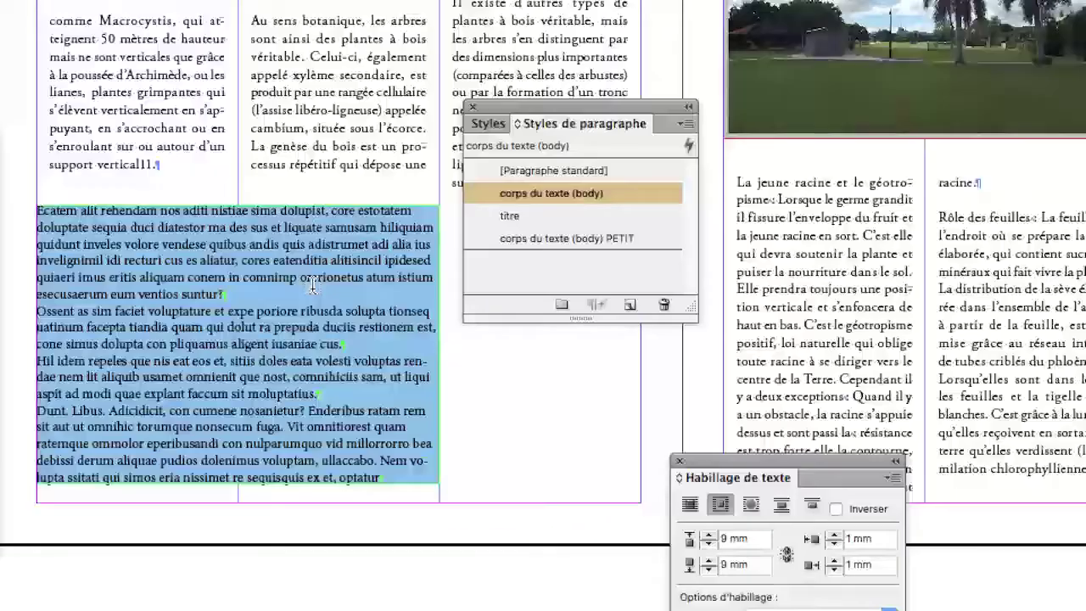
click(313, 284)
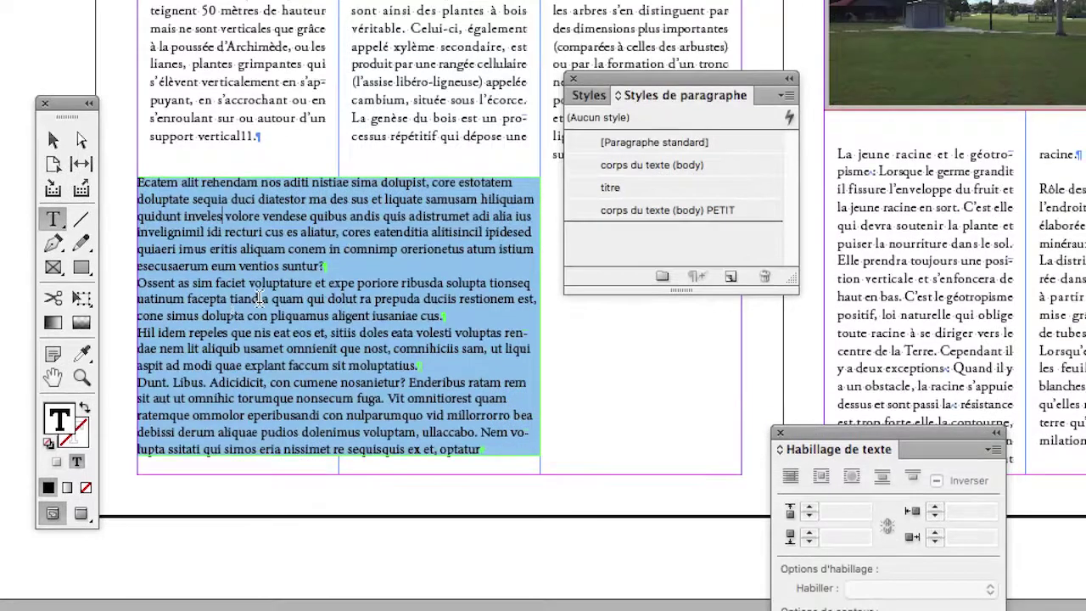
key(ctrl+a)
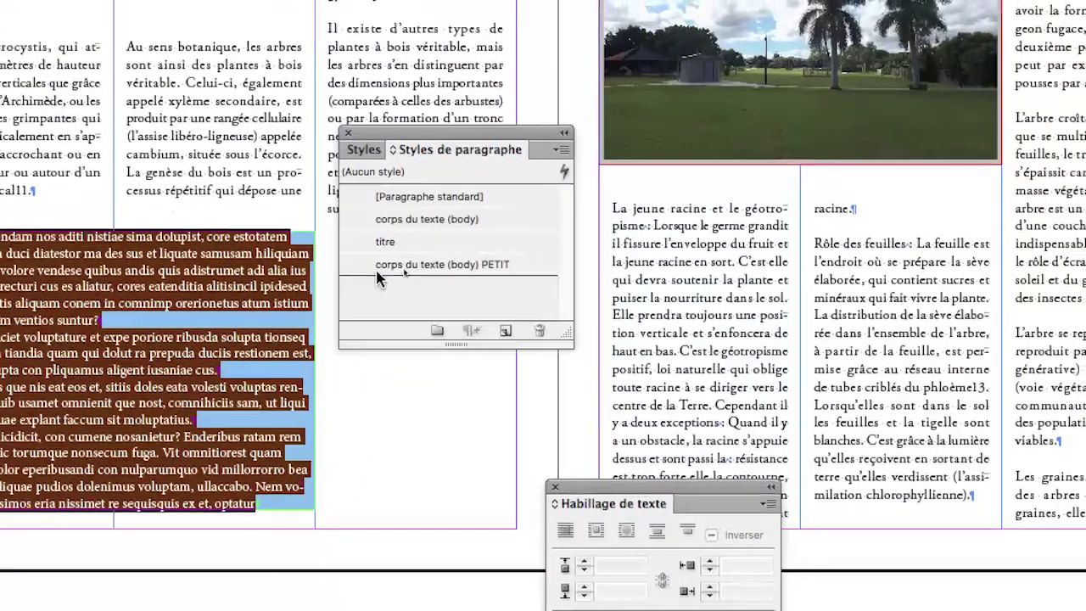
click(377, 272)
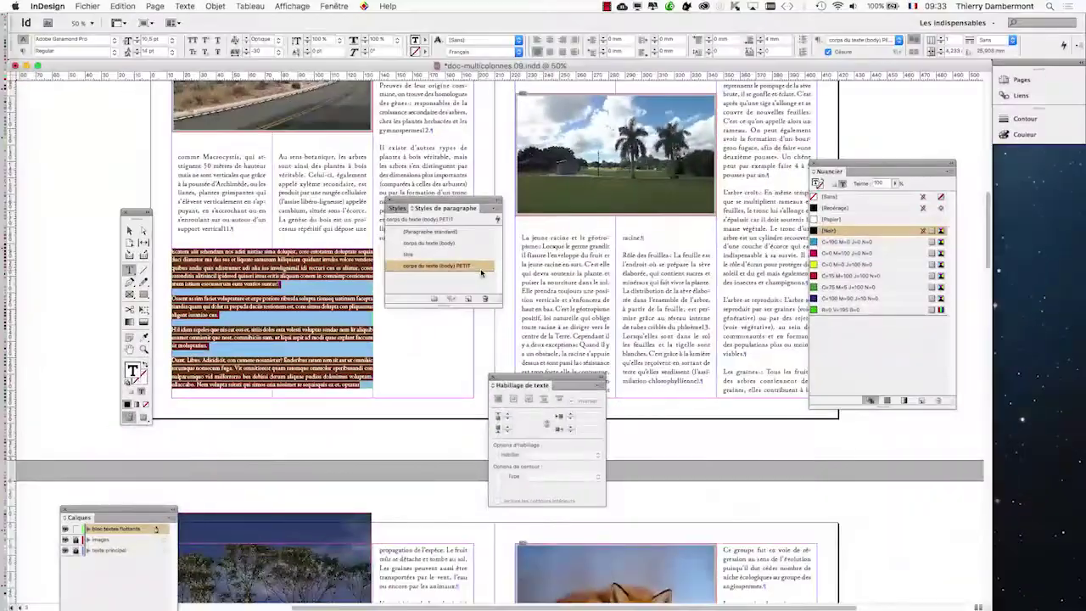
Move the paragraph styles, tools and text wrap panels clear of the blue text frame, enlarged to 100%
drag(451, 200, 554, 211)
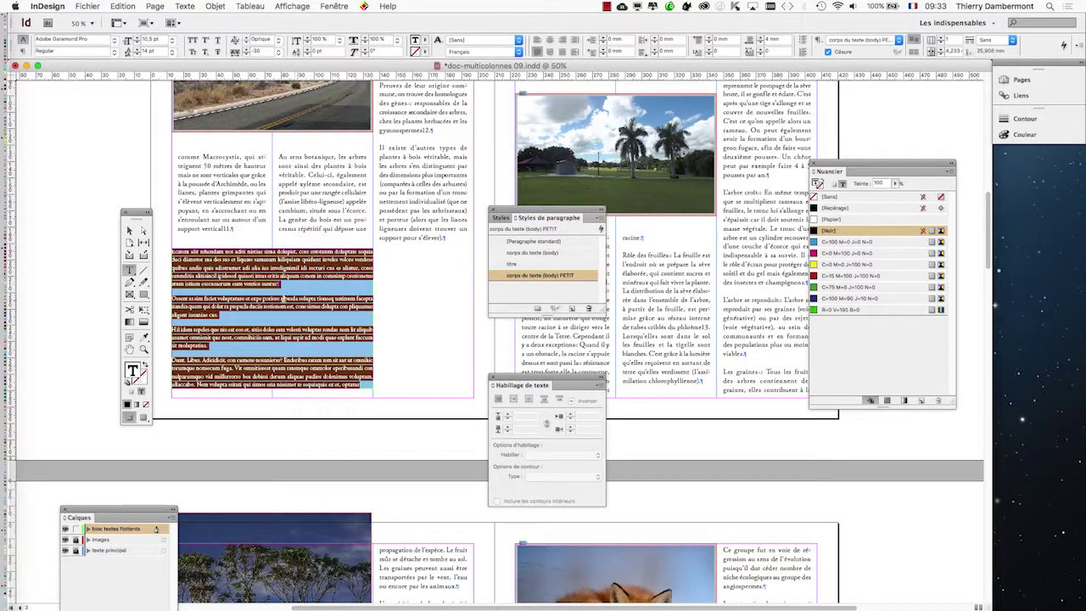
key(super+equal)
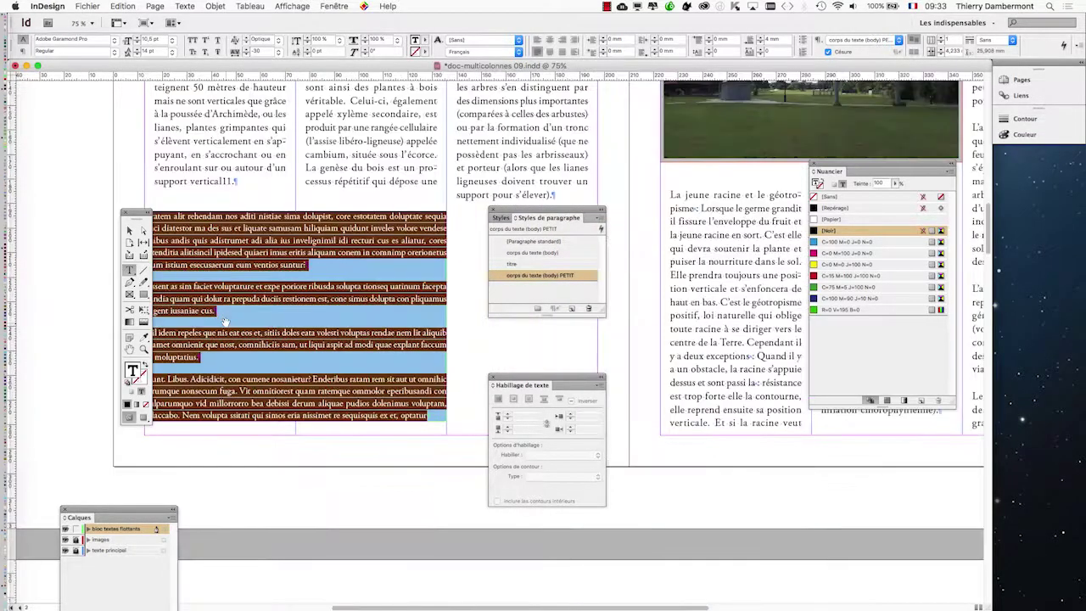
drag(140, 217, 91, 188)
key(super+equal)
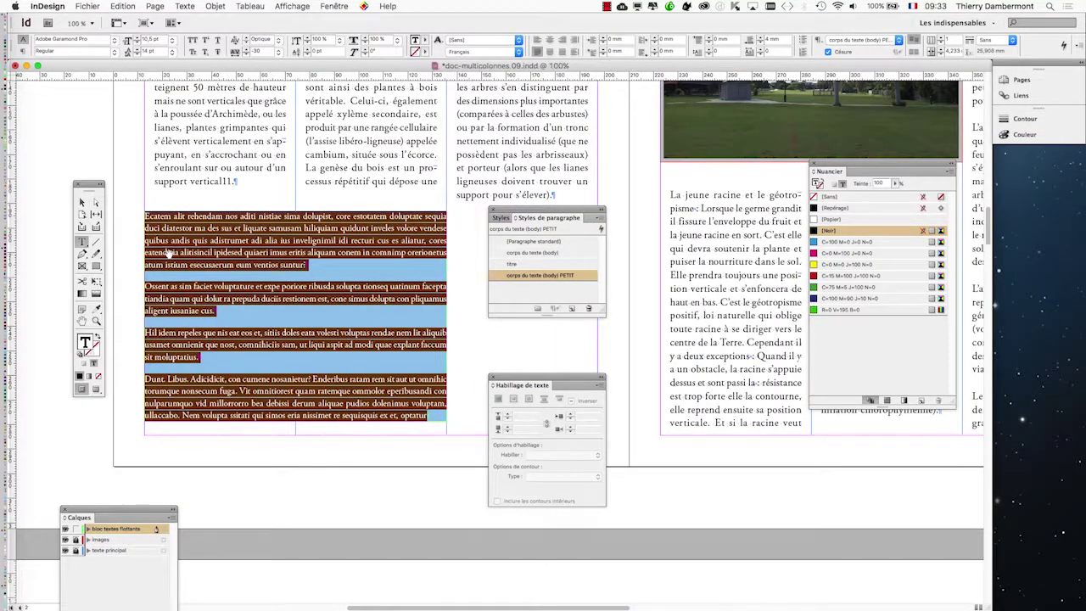
drag(519, 214, 764, 209)
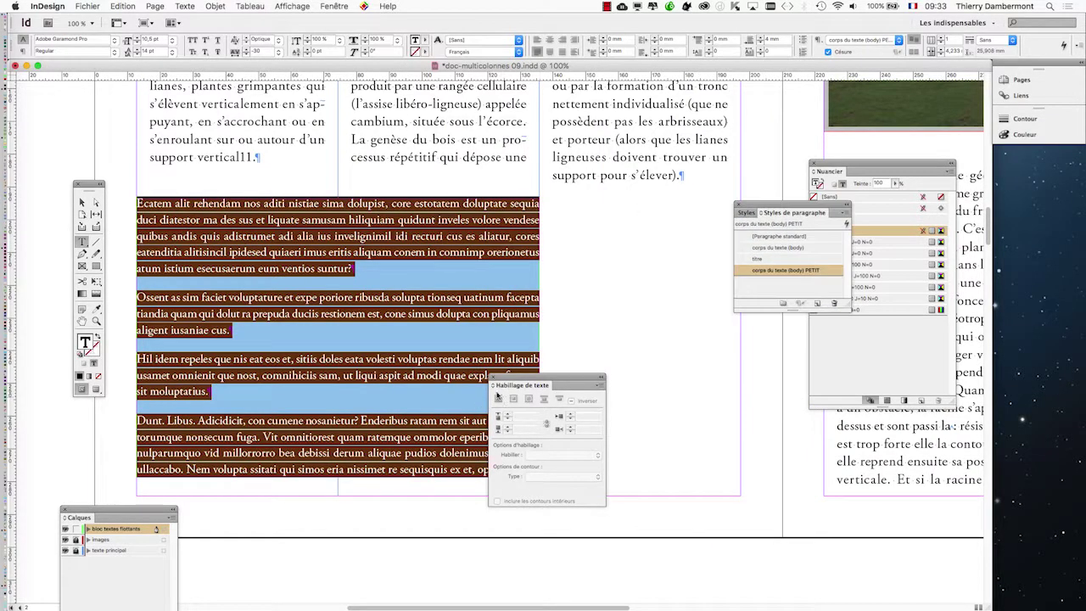
drag(522, 380, 717, 384)
Select the blue text frame as an object and open its text frame options
click(82, 202)
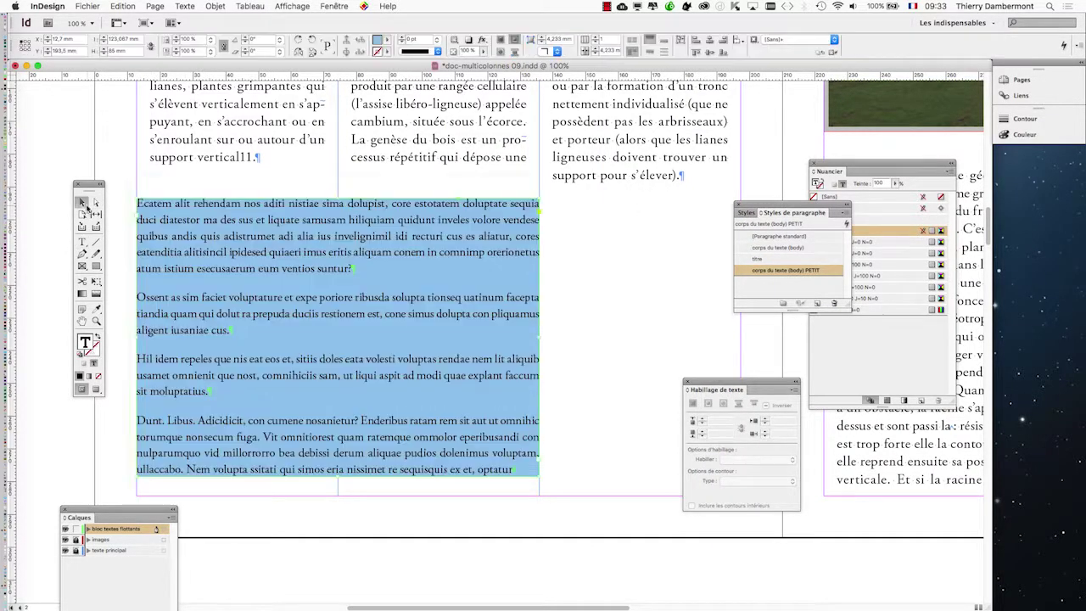
drag(249, 413, 323, 343)
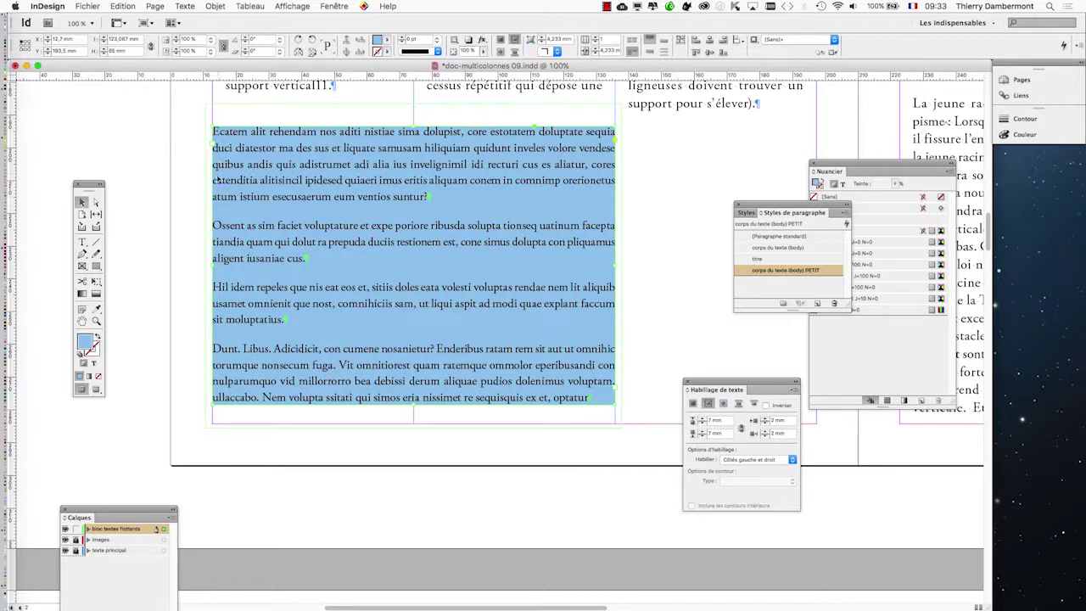
click(190, 223)
click(258, 224)
scroll(670, 200, up, 5)
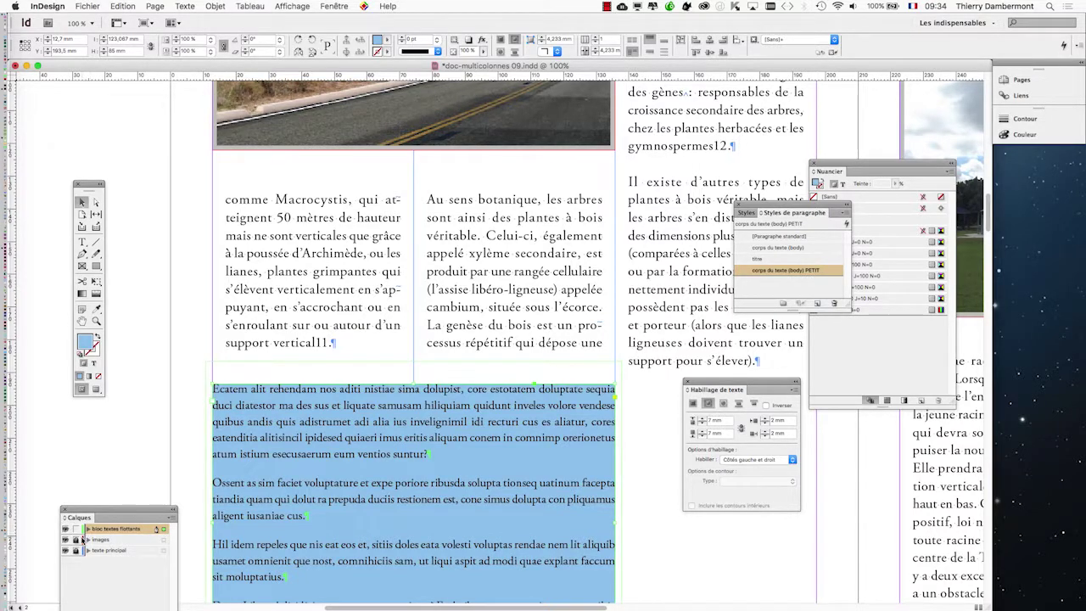
click(288, 342)
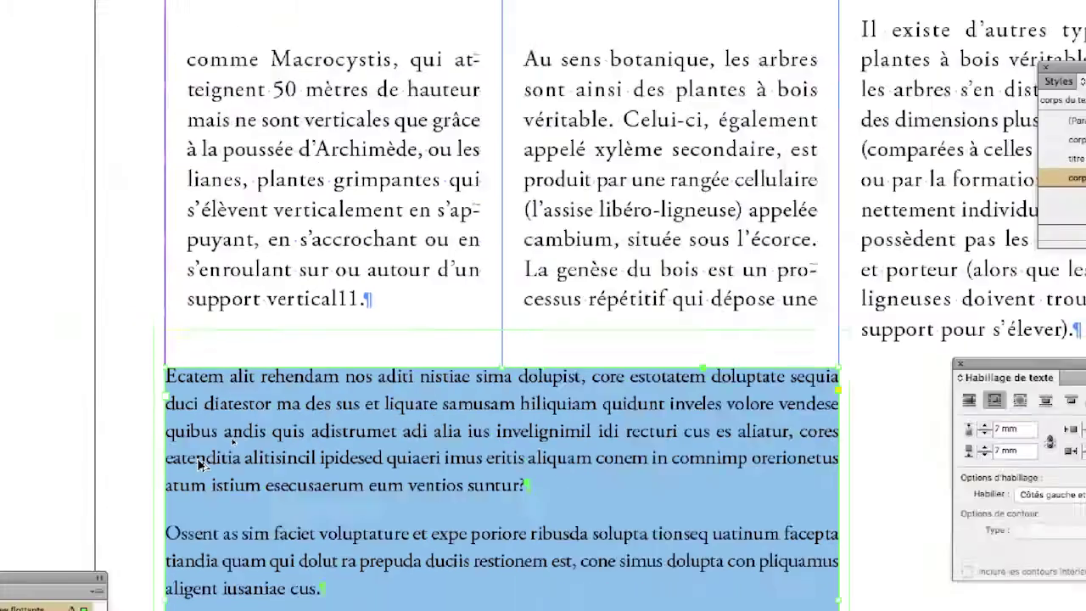
scroll(224, 84, down, 2)
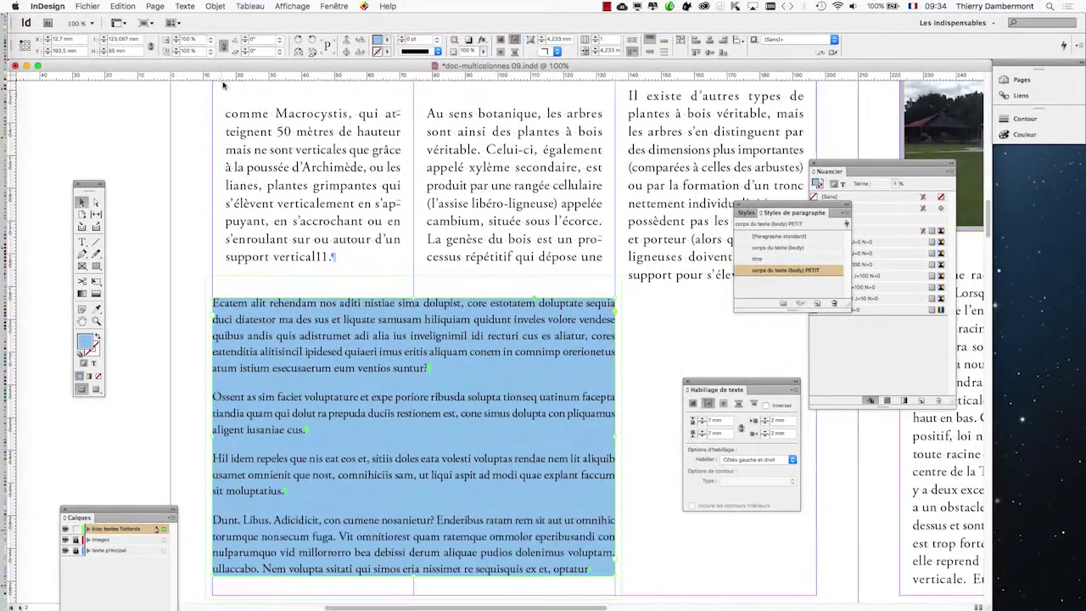
click(210, 5)
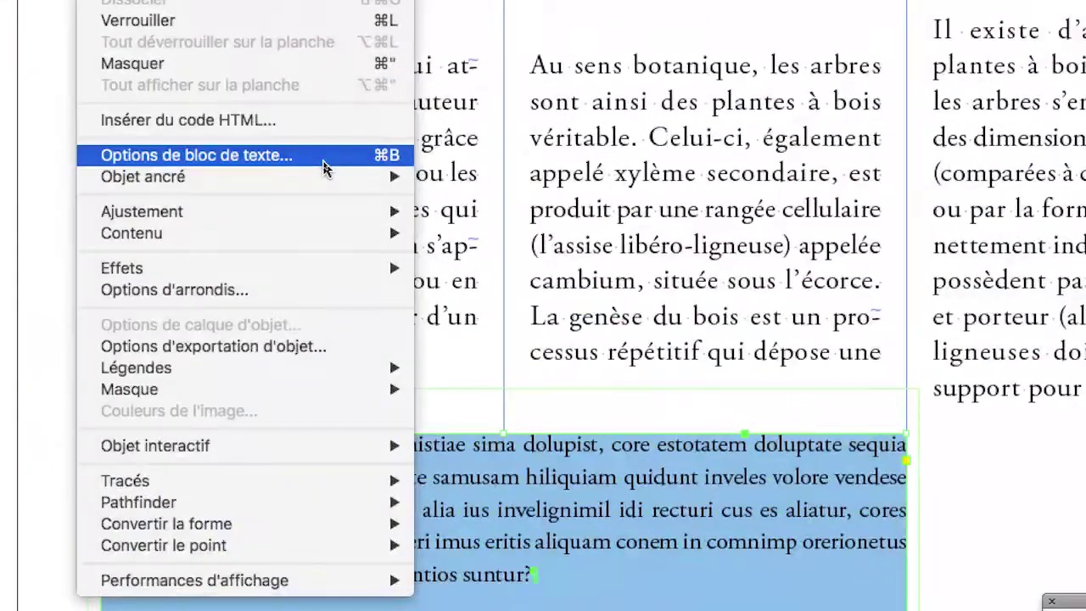
click(323, 164)
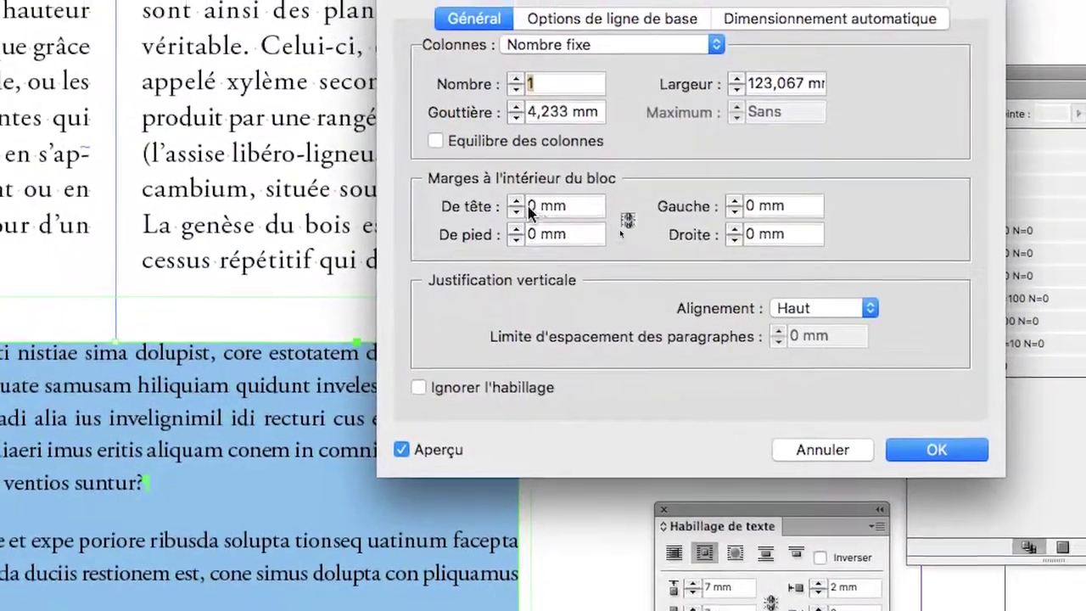
Link the frame's four inner margins and set them all to 4 mm
click(457, 198)
click(523, 208)
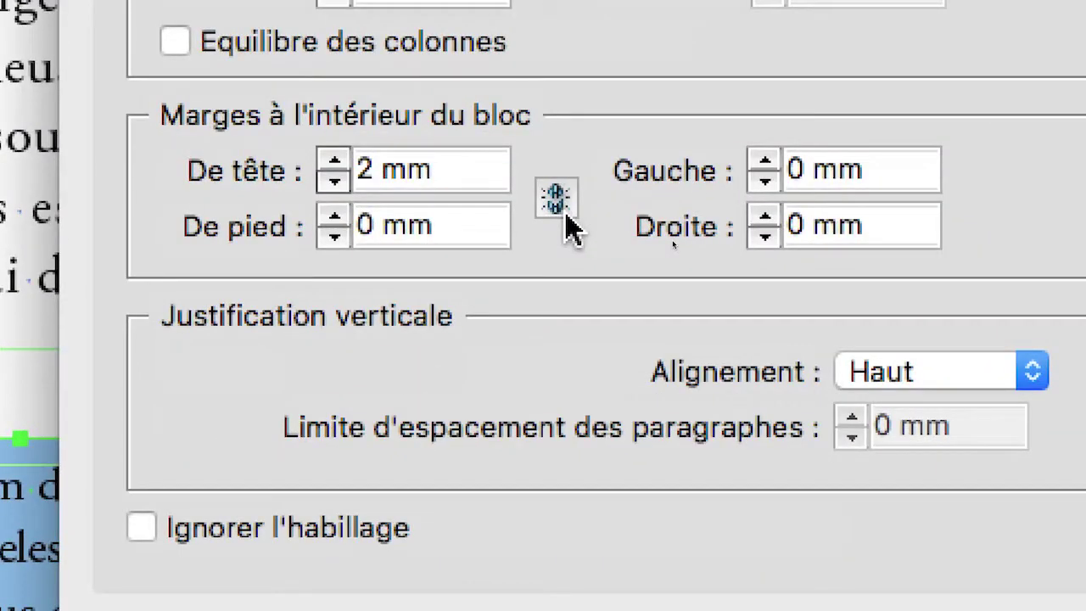
click(557, 201)
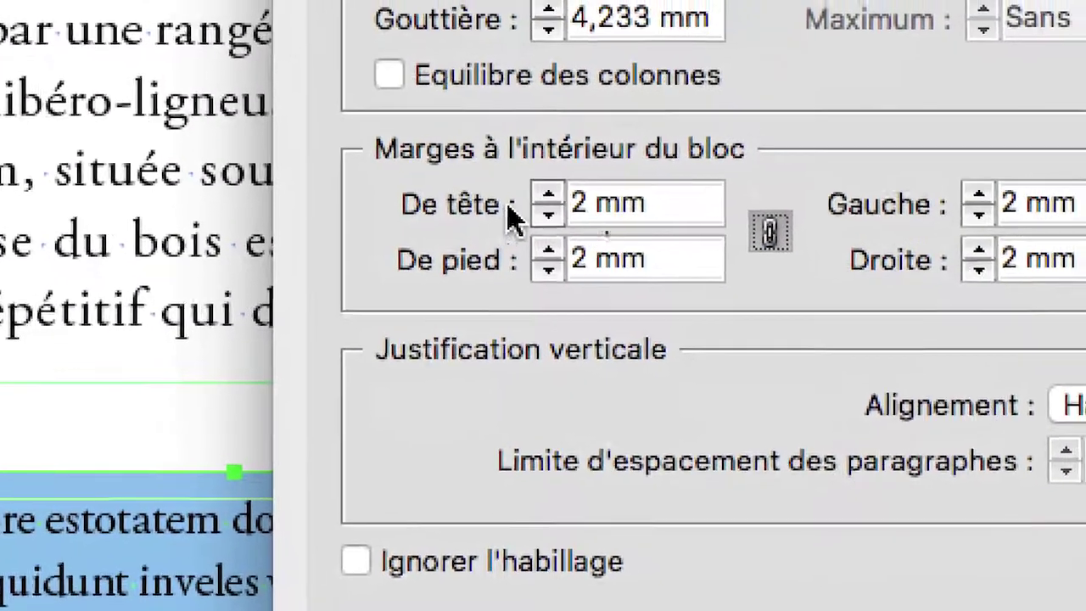
click(333, 161)
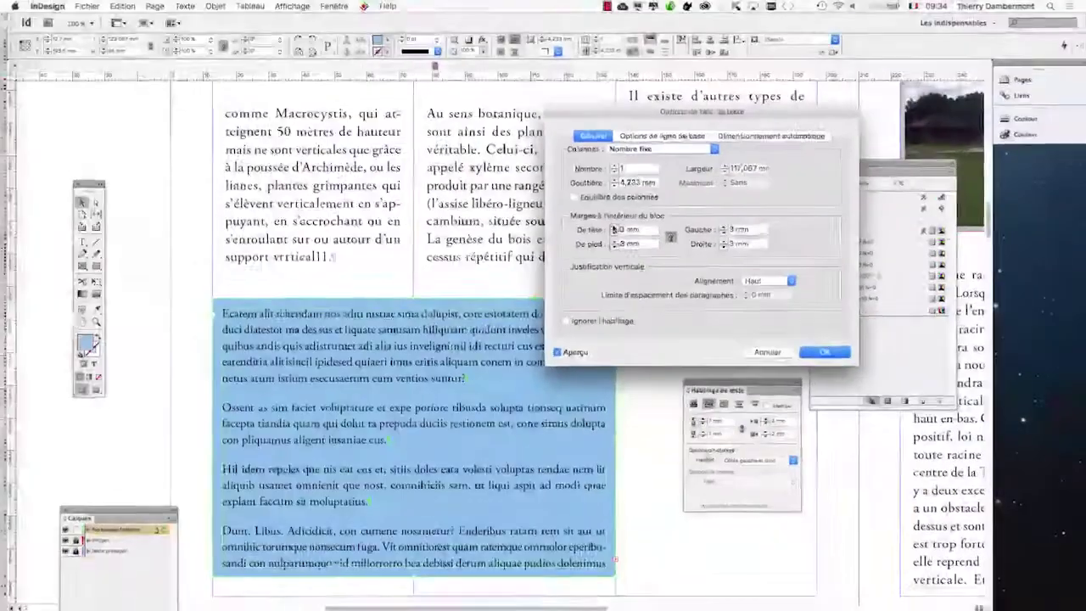
click(613, 227)
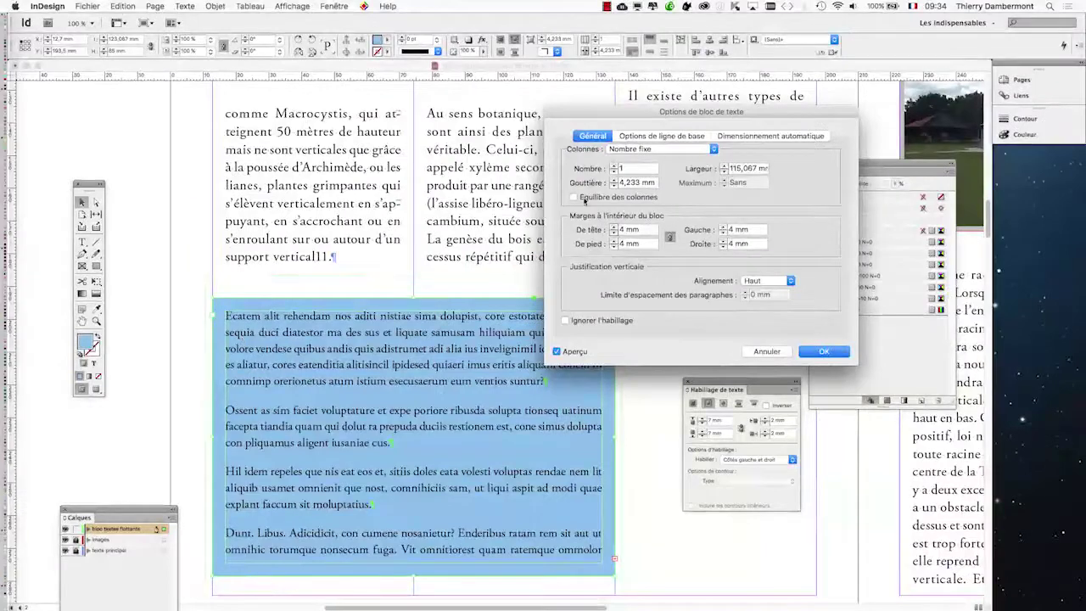
Split the blue text frame into 2 columns with a 7 mm gutter, keeping the options dialog clear of the text
drag(624, 111, 728, 145)
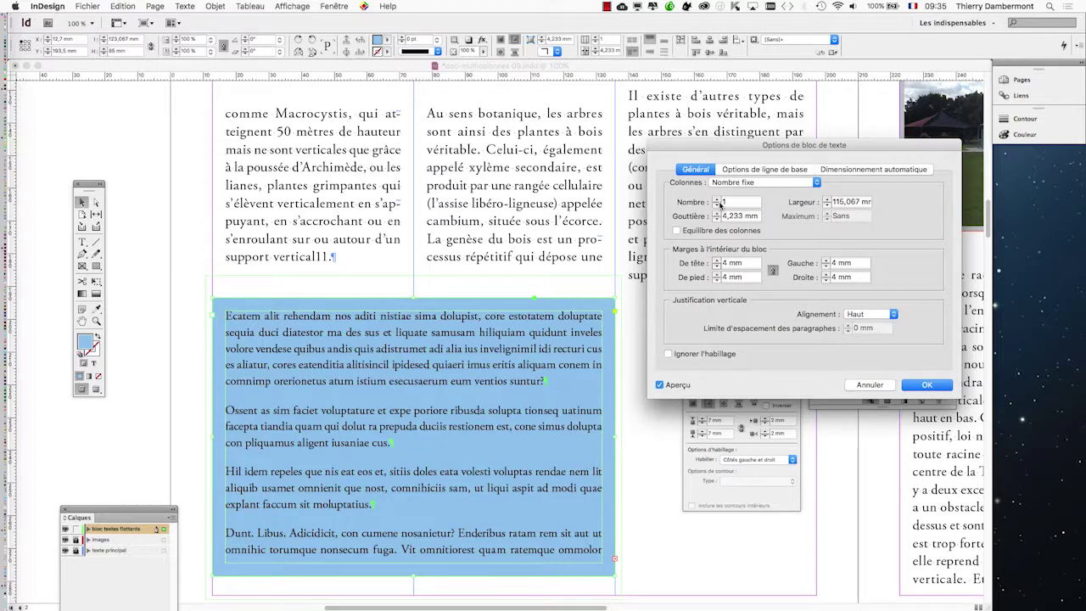
drag(715, 153, 759, 346)
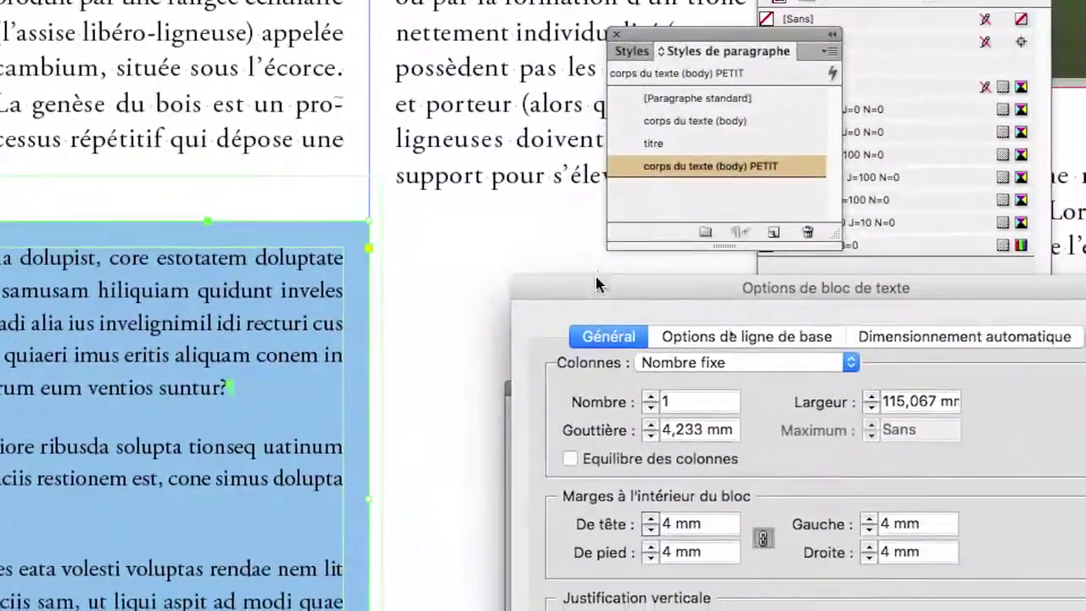
drag(640, 500, 537, 358)
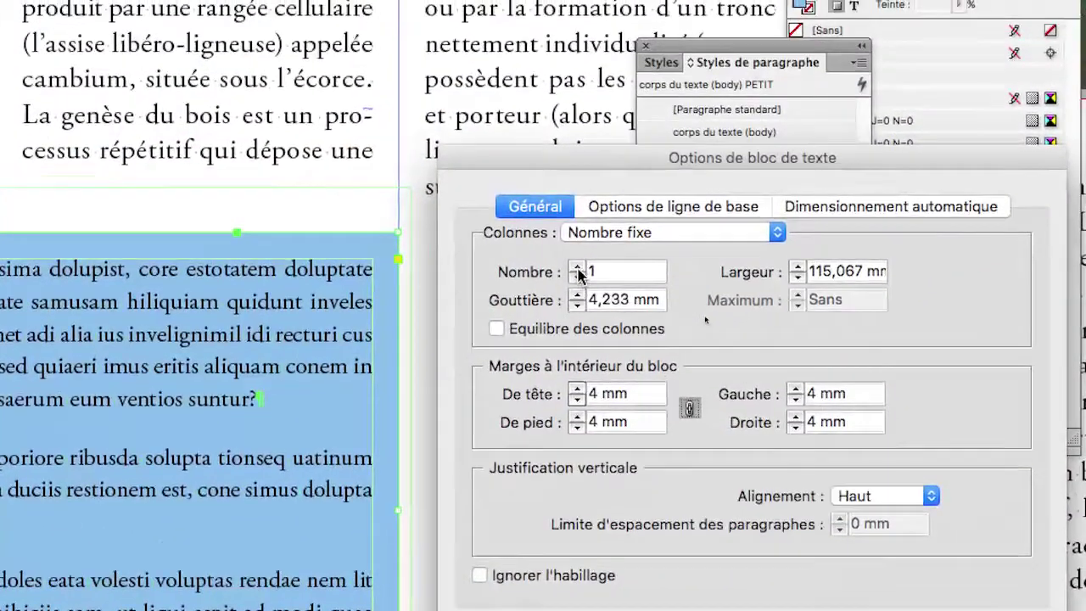
click(643, 218)
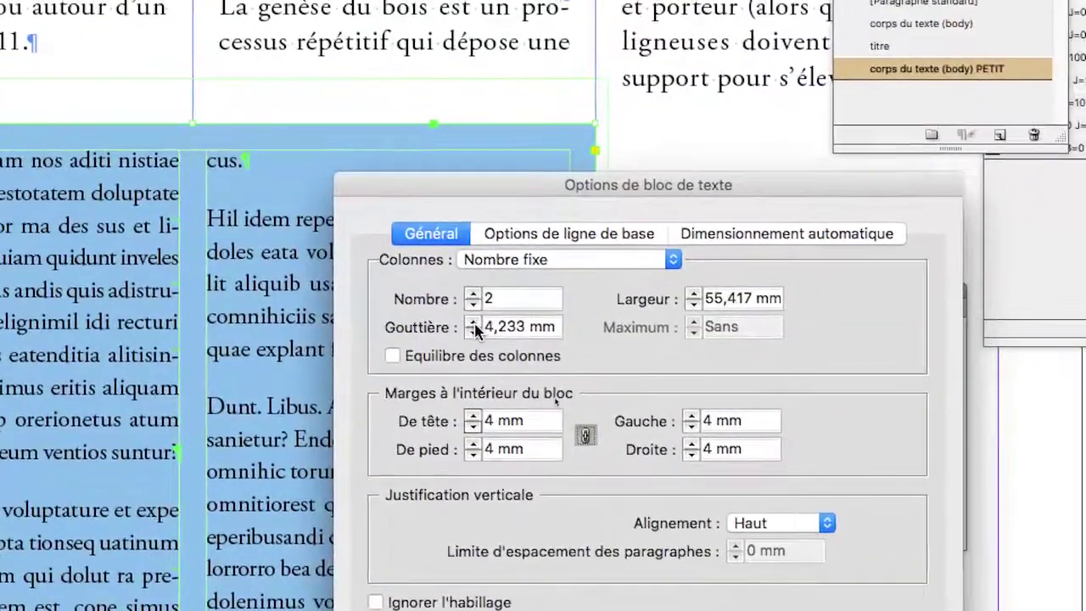
click(473, 325)
click(473, 325)
click(473, 325)
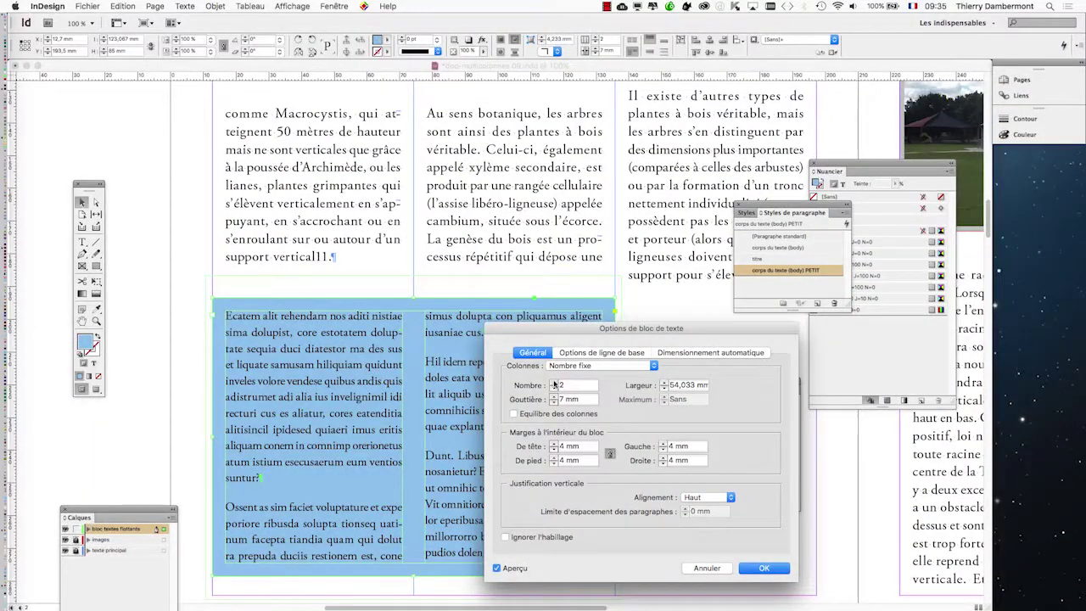
Set the text frame to 3 columns with a 4 mm gutter
click(553, 383)
drag(545, 331, 719, 287)
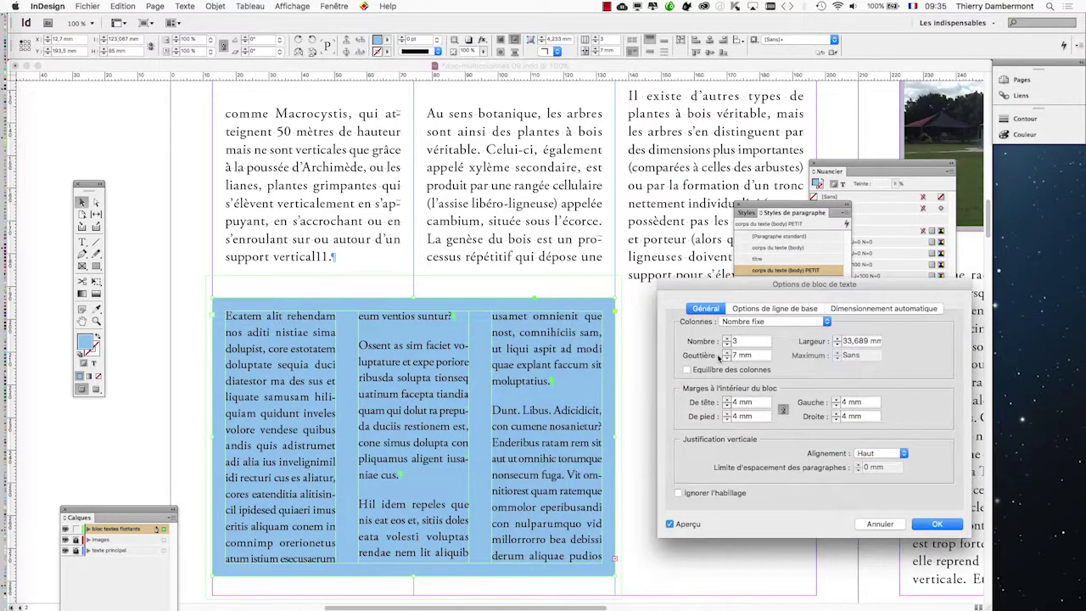
click(727, 358)
click(727, 358)
click(726, 357)
click(726, 357)
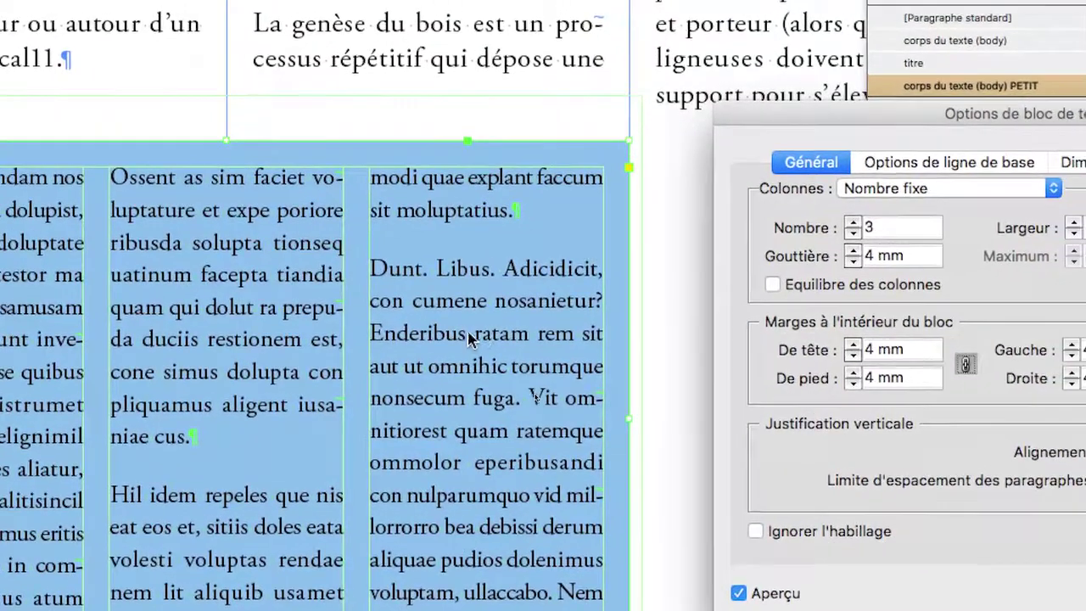
Reduce the linked inner margins to 2 mm and the gutter to 3 mm, and apply the text frame options
click(853, 382)
click(853, 382)
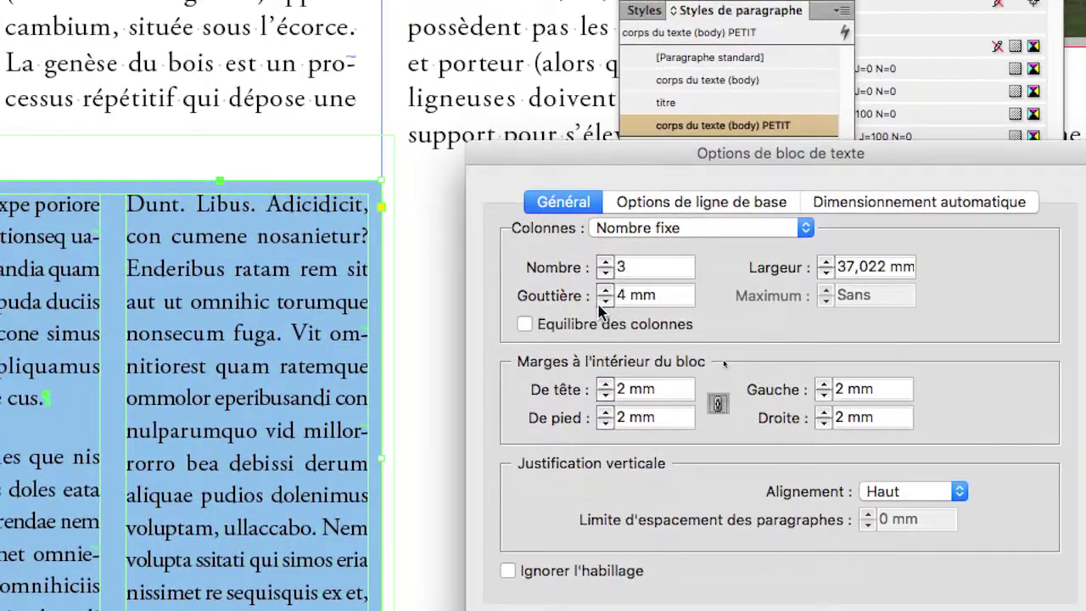
click(603, 302)
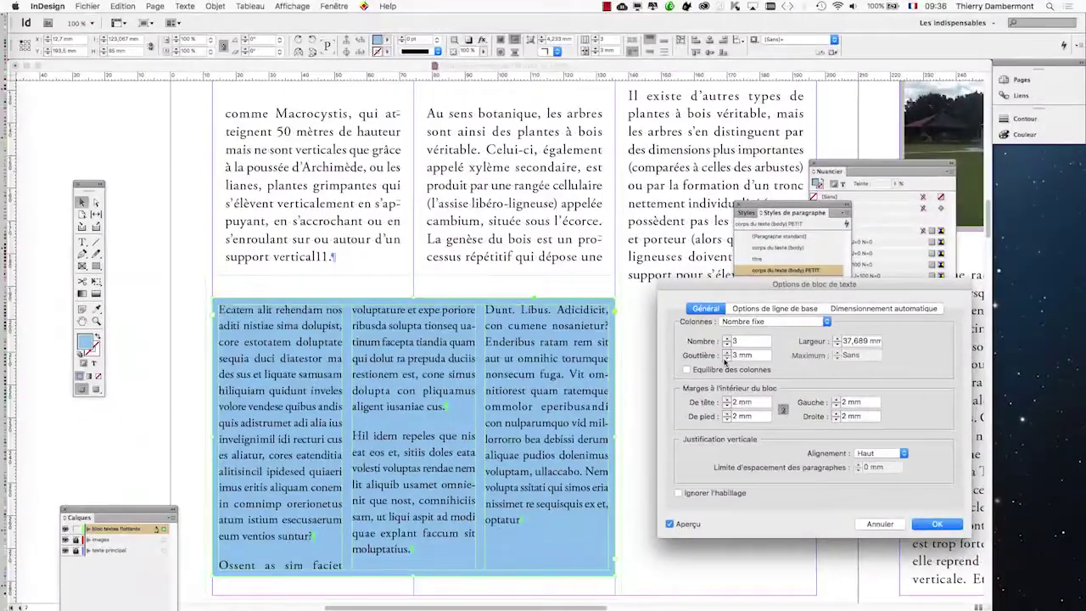
click(937, 525)
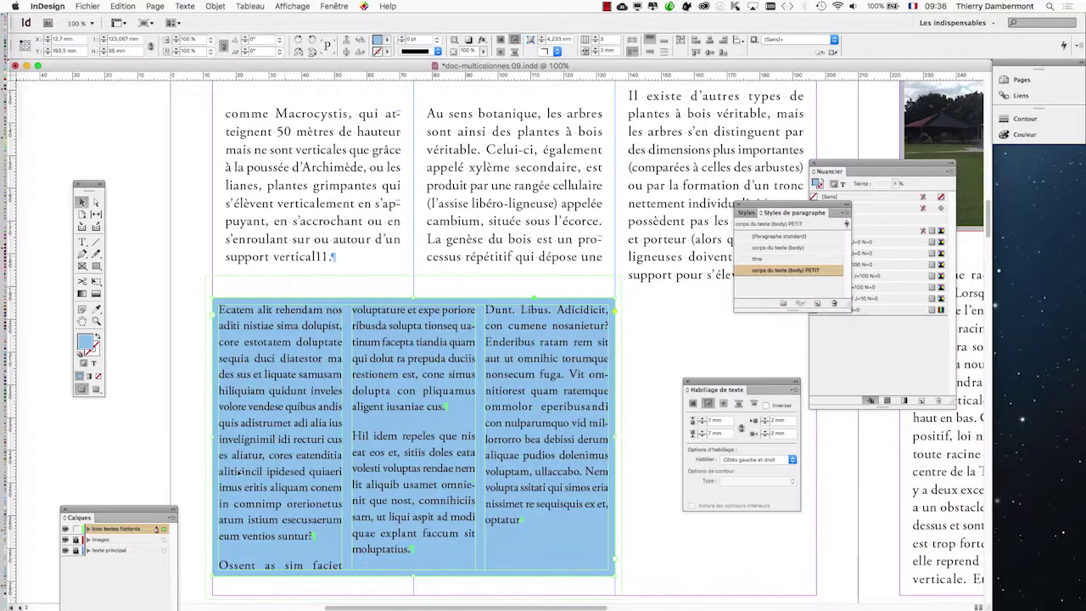
Preview the page without guides and hidden characters to check the three-column text frame
click(97, 391)
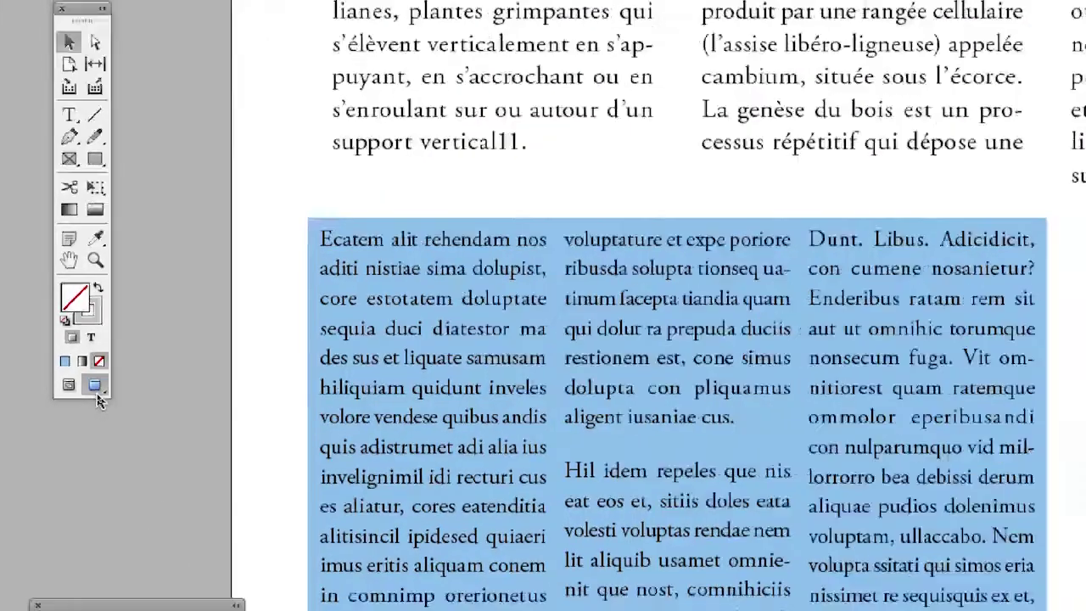
click(95, 386)
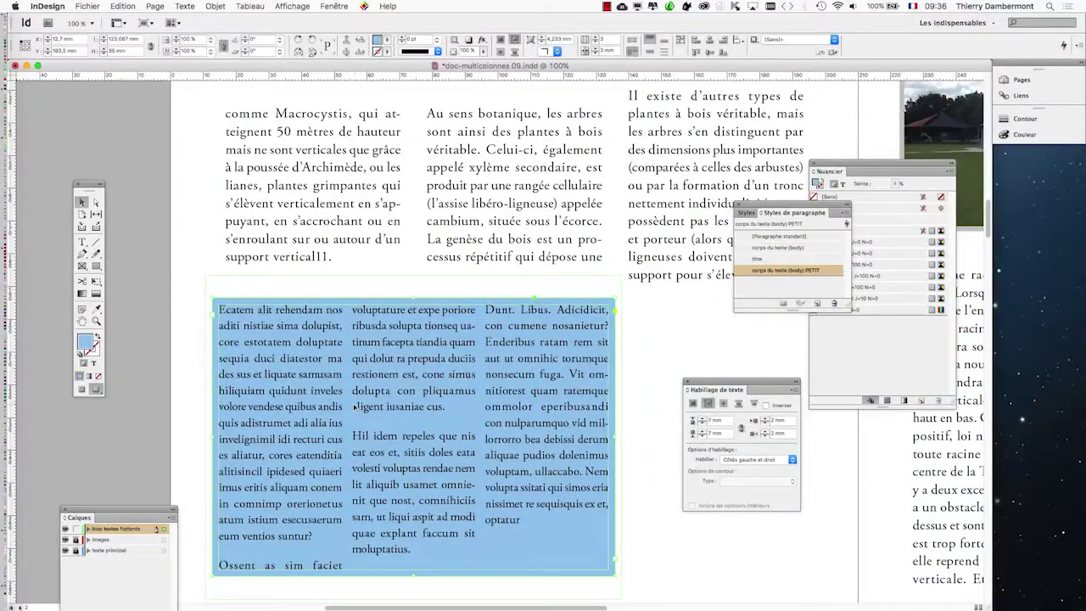
Set the three-column blue text frame's gutter to 5 mm, apply the text frame options and deselect the frame
key(super+b)
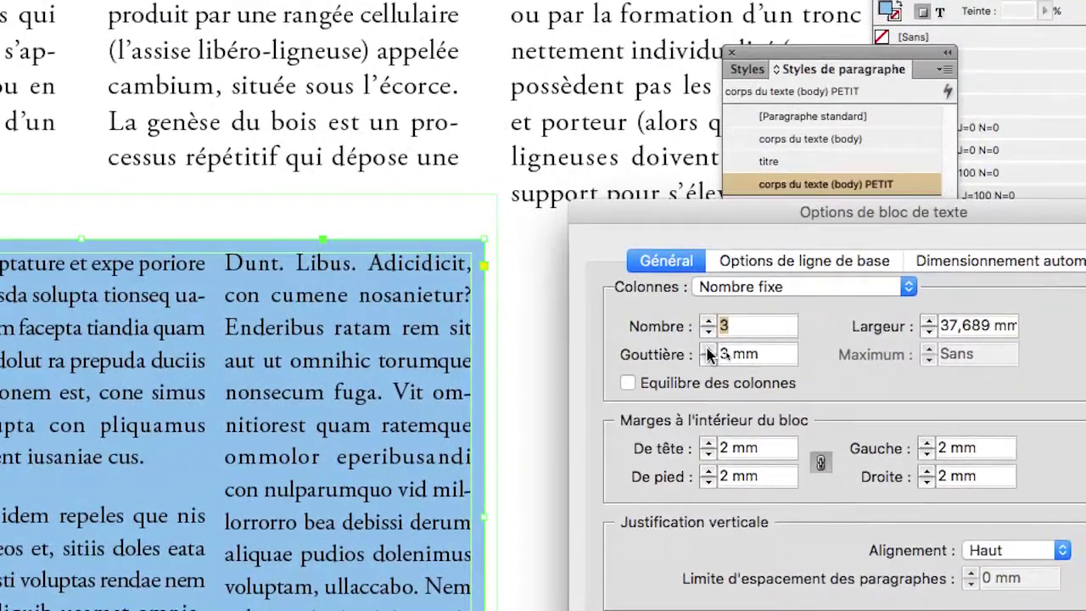
click(708, 350)
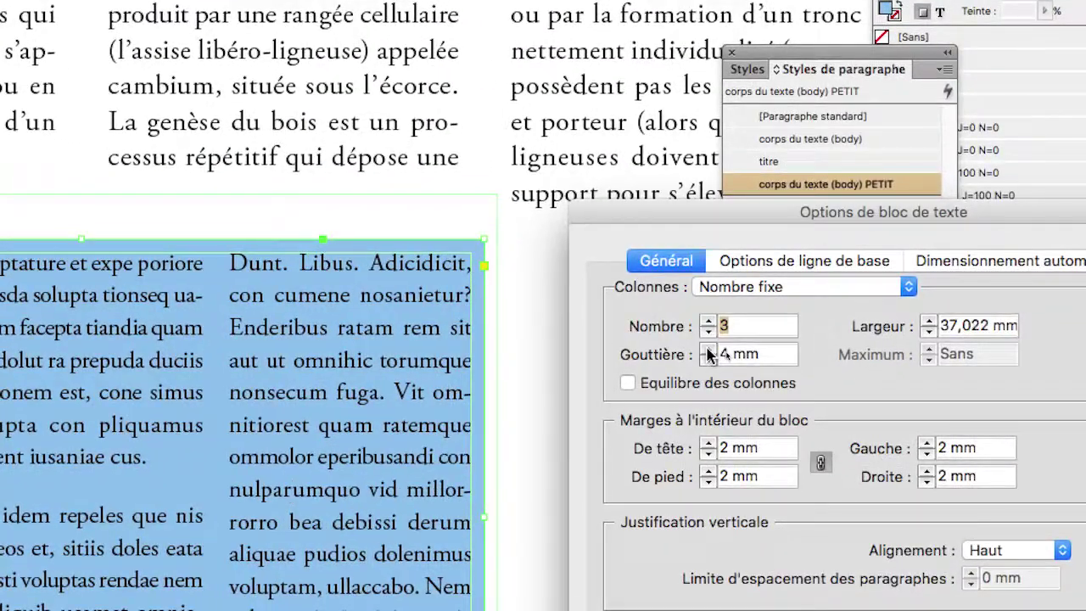
click(708, 350)
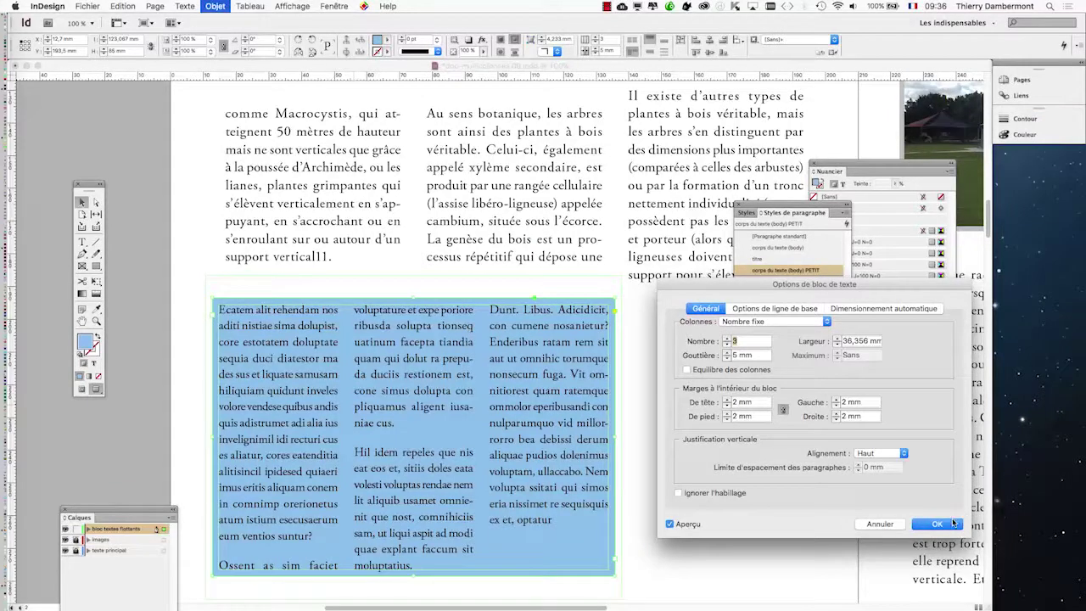
click(937, 524)
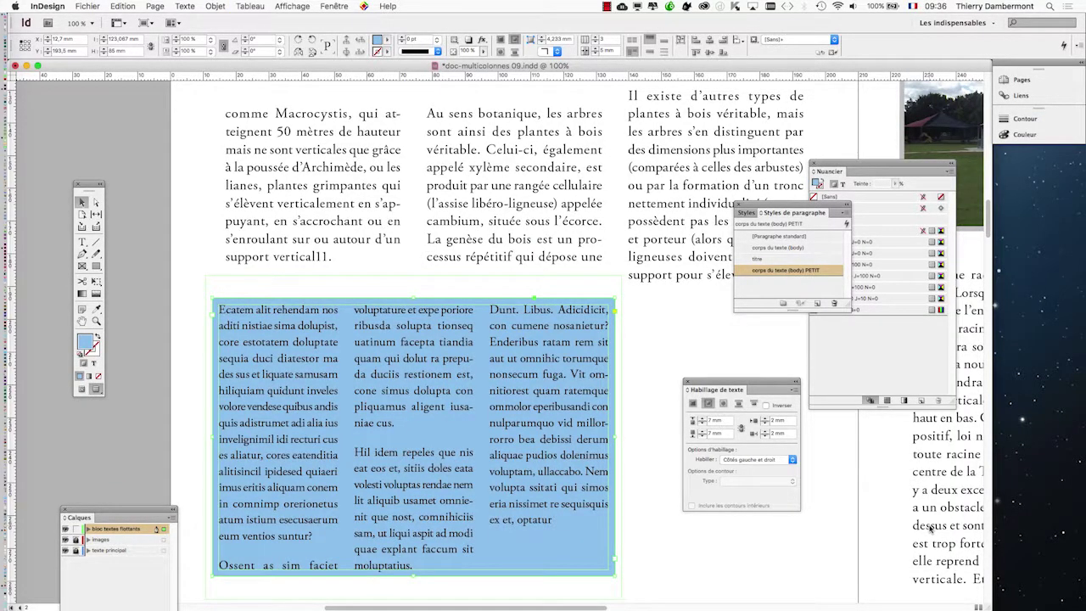
click(679, 564)
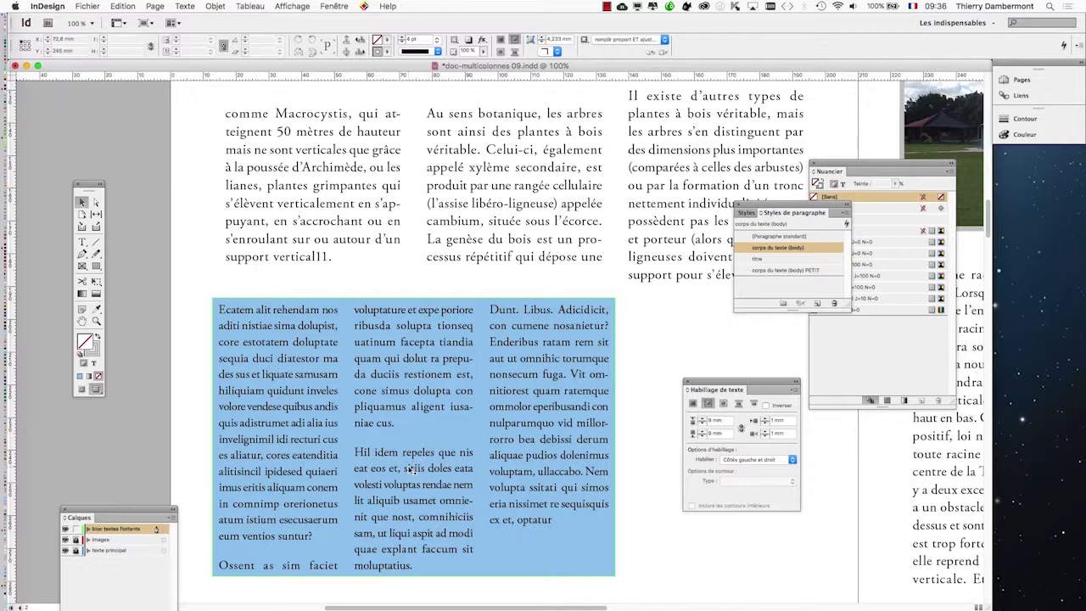
Unlink the blue text frame's inner margins, set the top and bottom margins to 5 mm, and apply the options
click(410, 468)
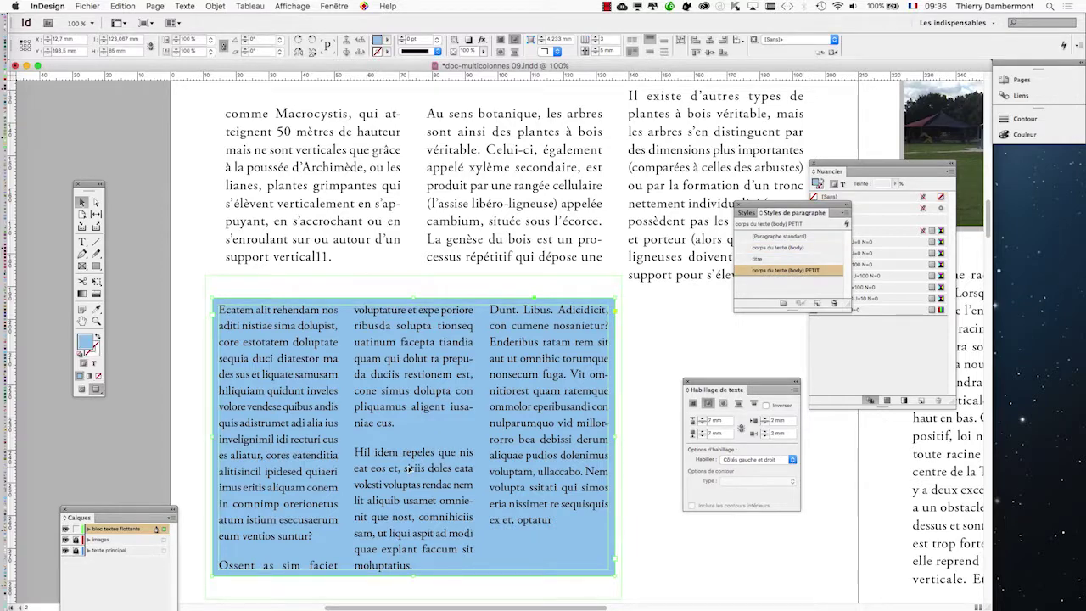
key(super+b)
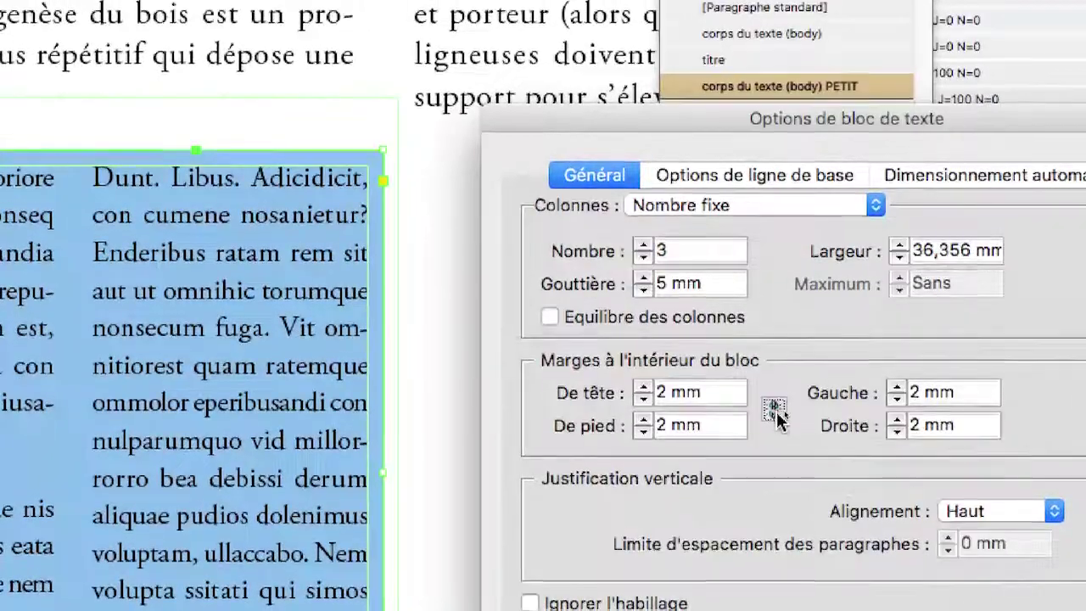
click(776, 414)
click(645, 420)
click(644, 420)
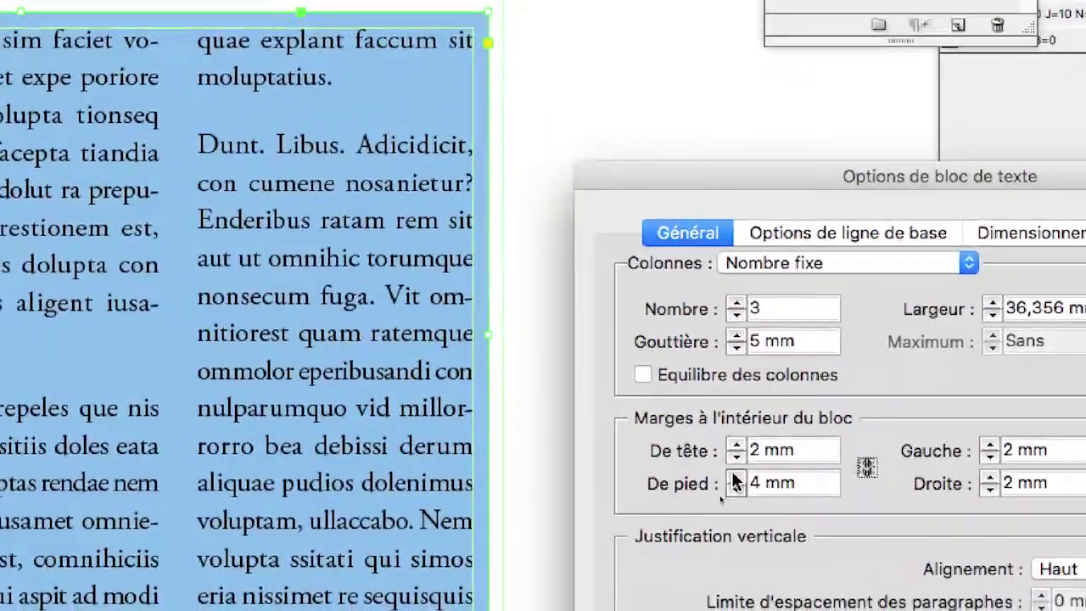
click(772, 449)
click(734, 460)
click(734, 459)
click(734, 459)
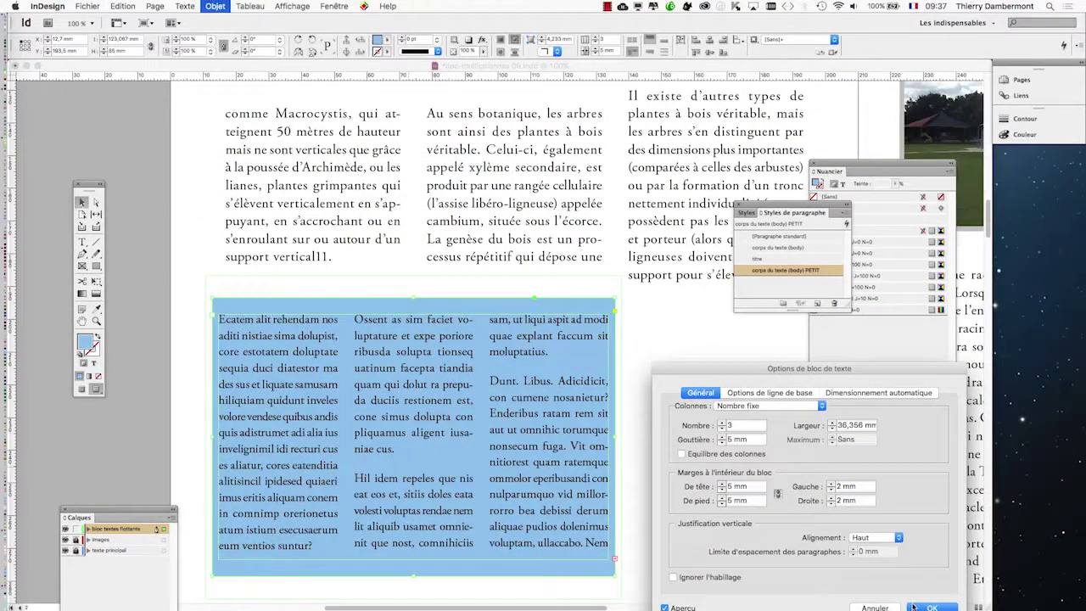
click(915, 607)
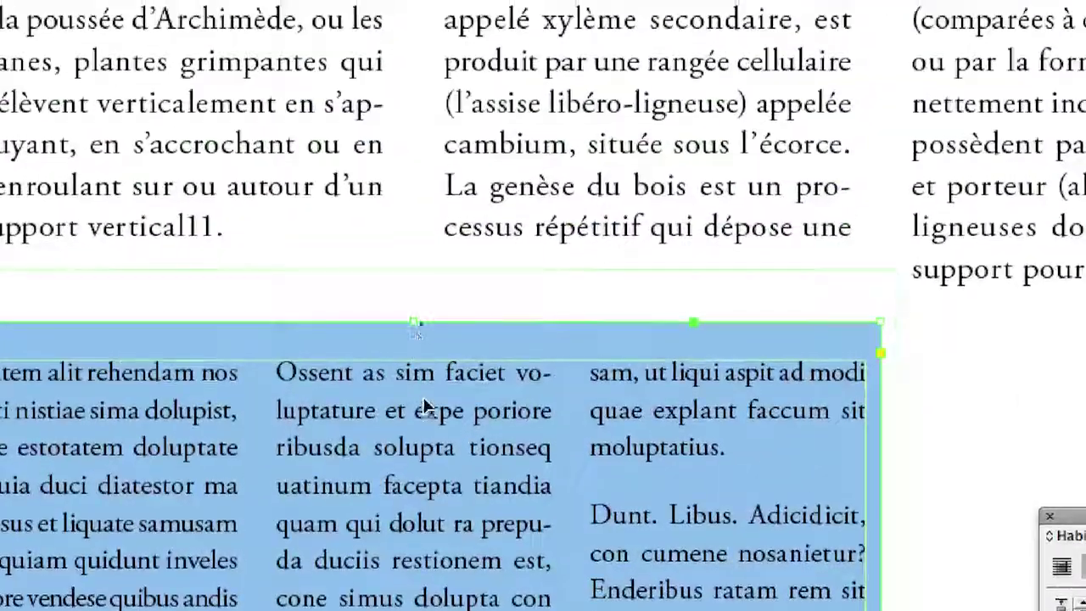
Review the blue frame's text frame options with the dialog moved clear of the text, and close it without changing values
key(super+b)
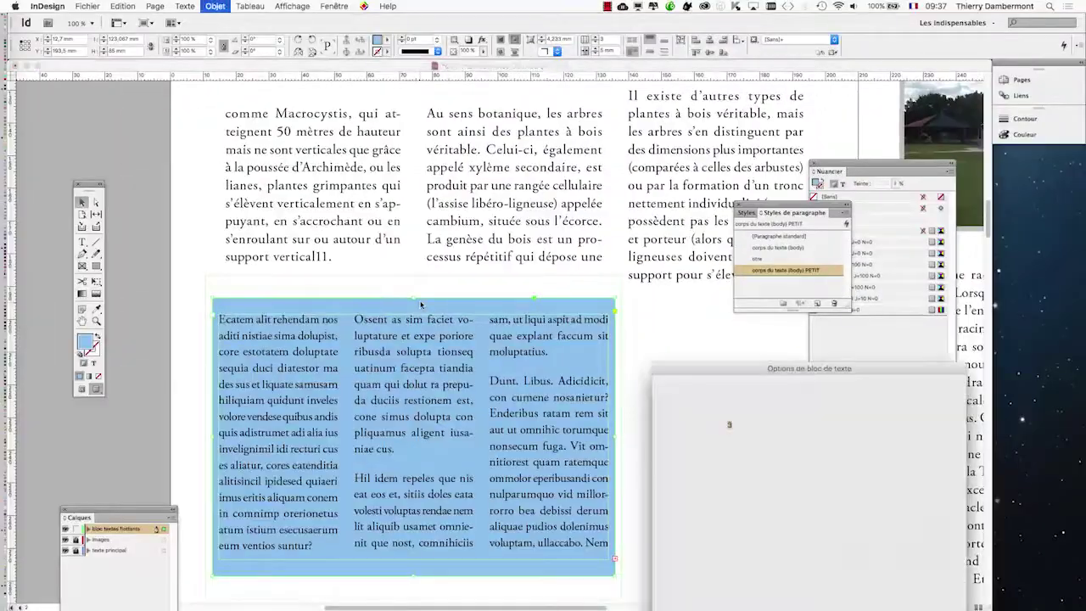
drag(769, 366, 745, 159)
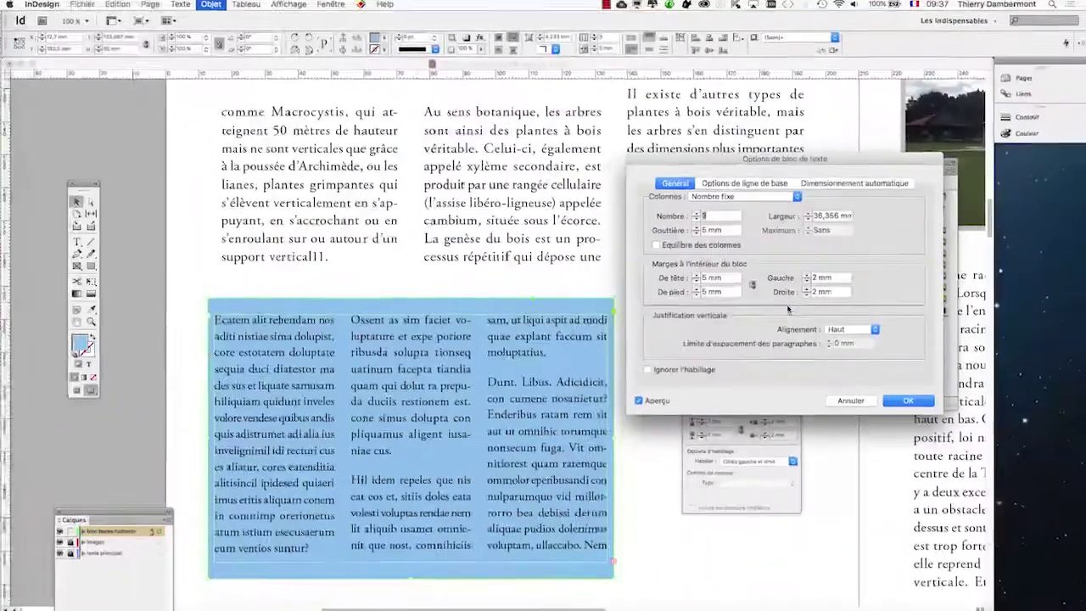
click(910, 403)
click(166, 408)
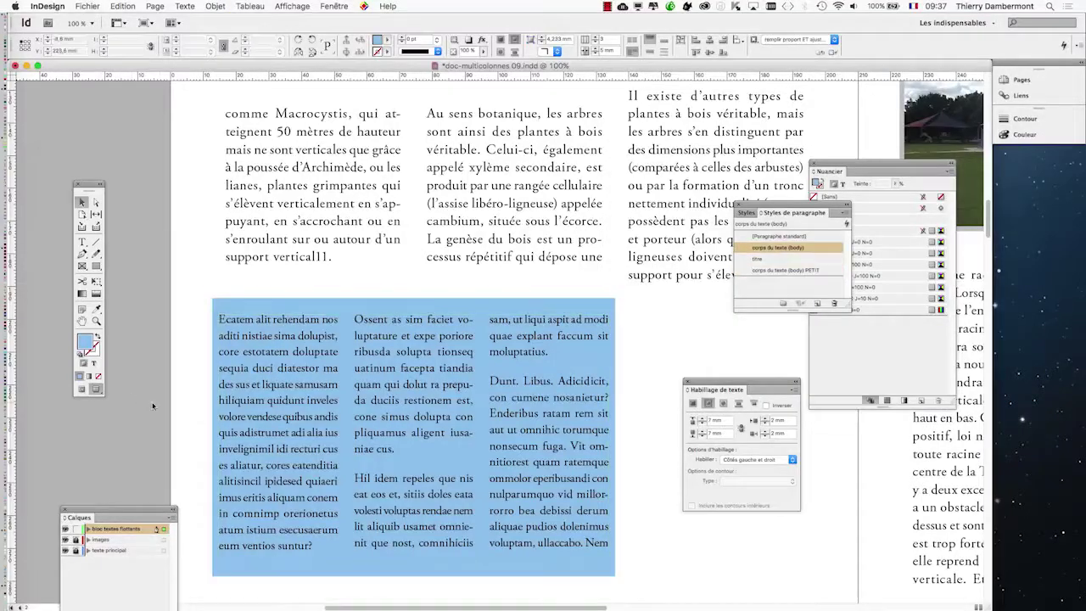
Set the blue text frame's left and right inner margins to 3 mm and its gutter to 4 mm, and apply the options
click(247, 402)
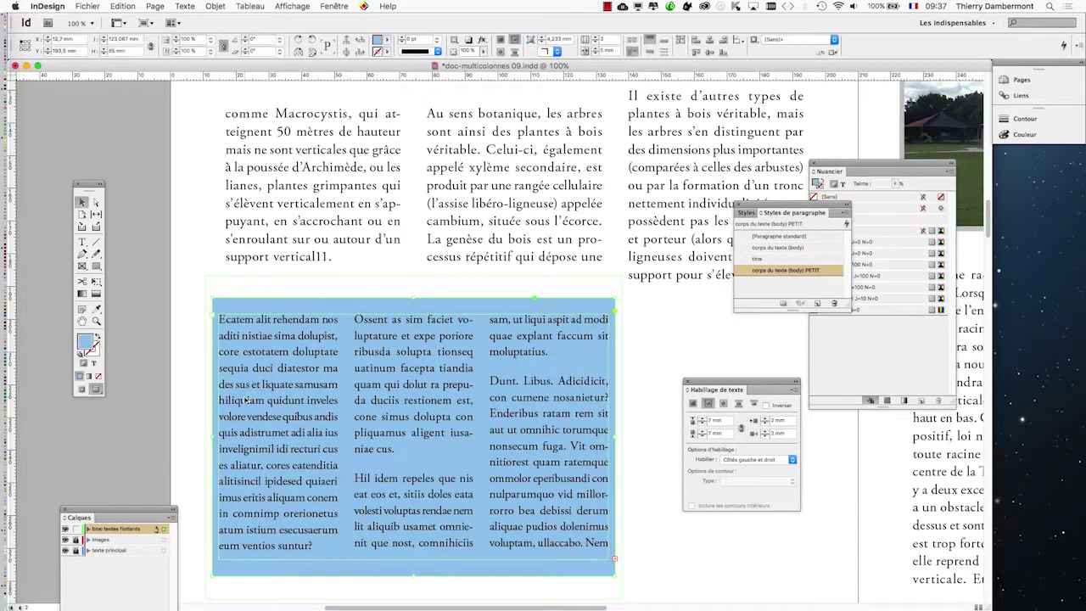
key(super+b)
click(807, 274)
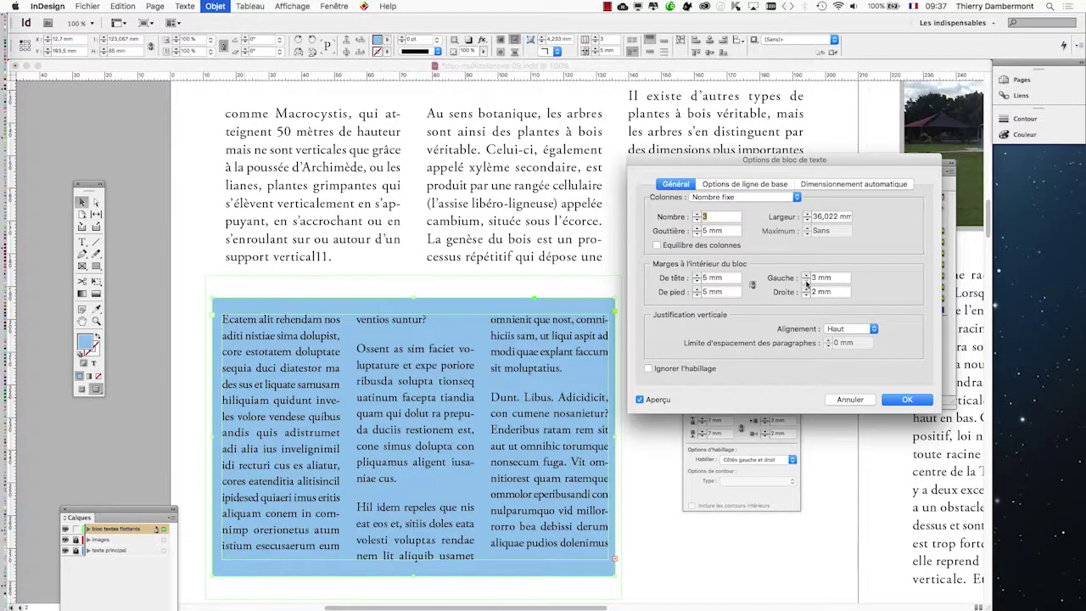
click(807, 288)
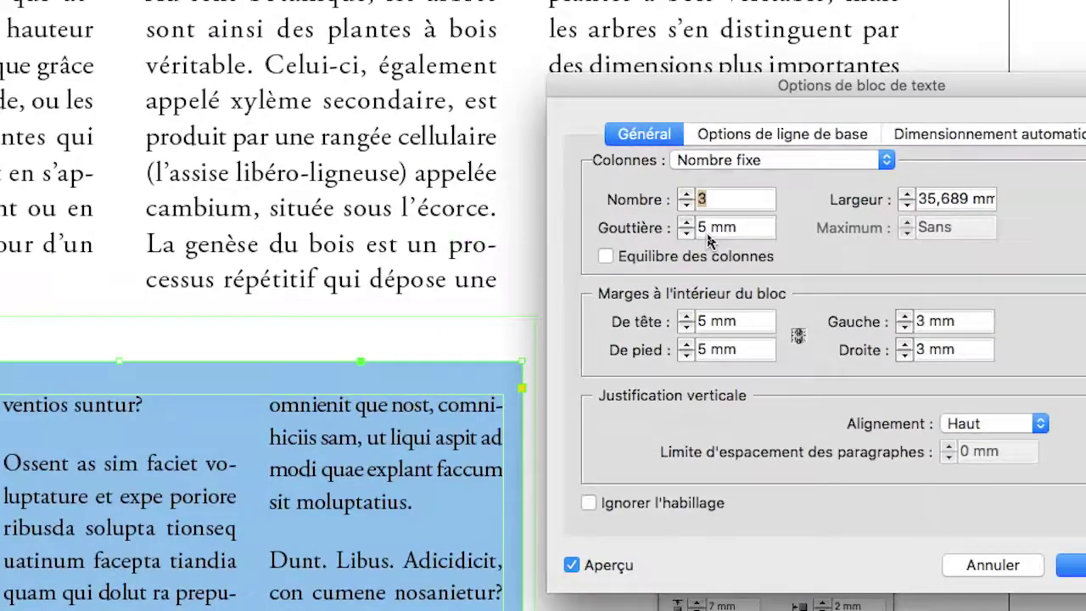
click(692, 236)
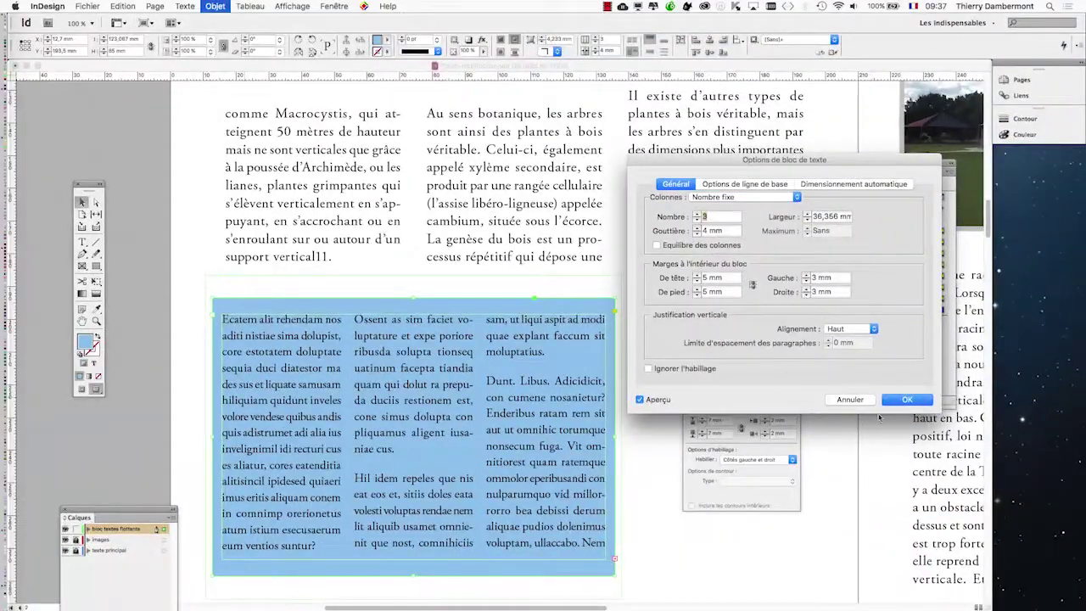
click(908, 400)
click(172, 437)
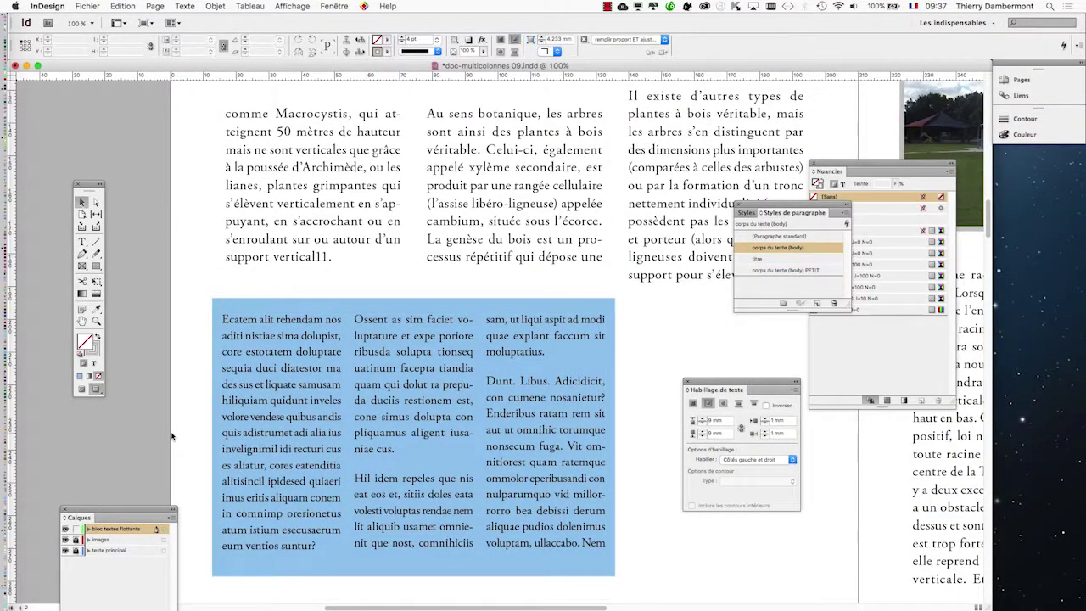
key(alt+super+2)
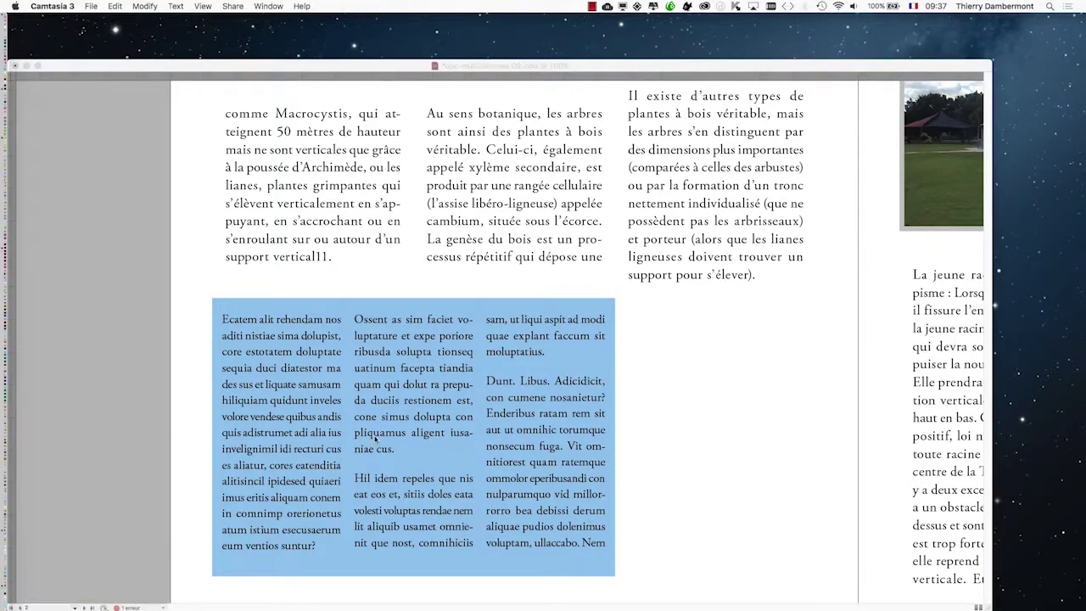
click(289, 384)
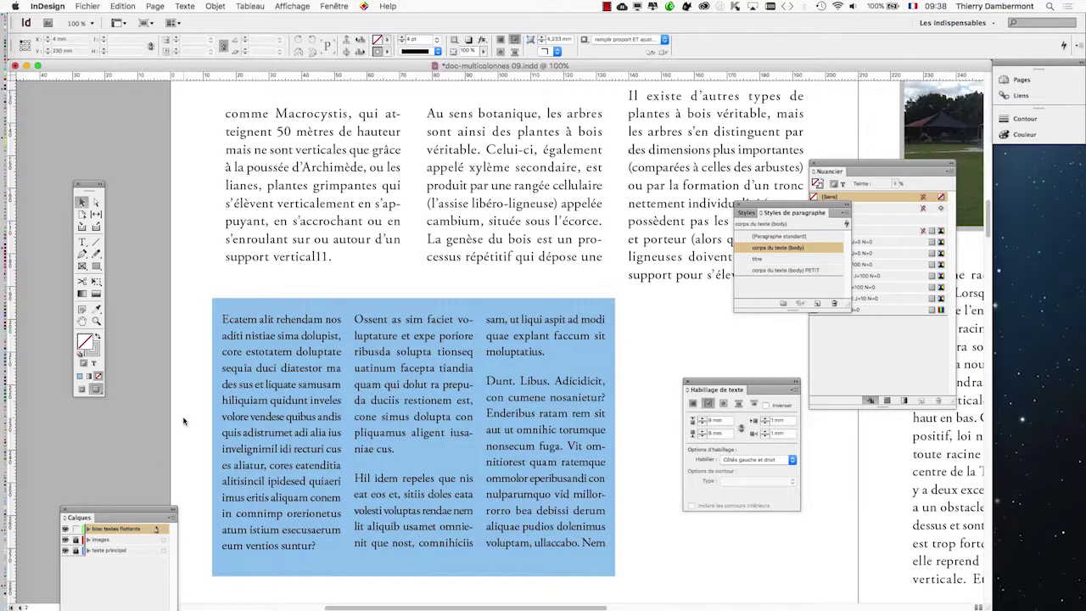
Close the floating paragraph styles, text wrap and swatches panels to clear the view of the whole spread
key(super+minus)
key(super+minus)
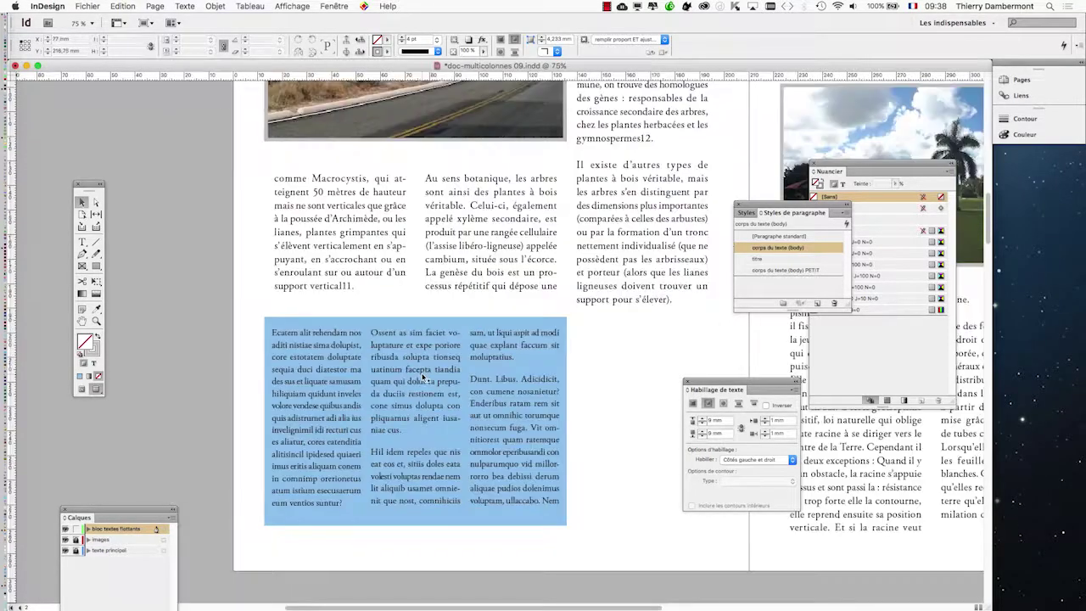
drag(576, 342, 419, 412)
click(738, 205)
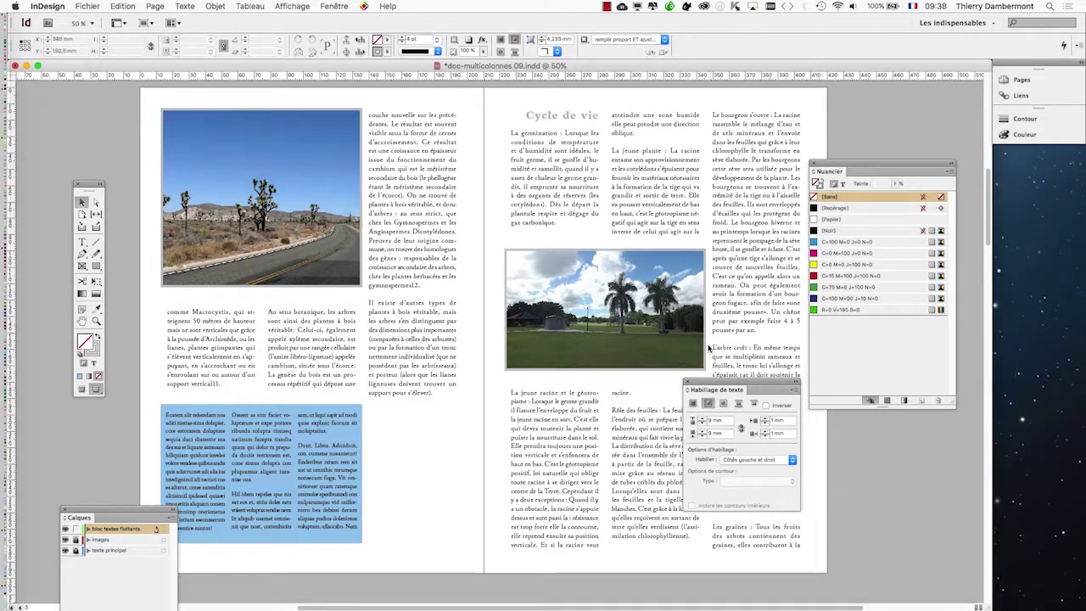
click(687, 382)
click(814, 172)
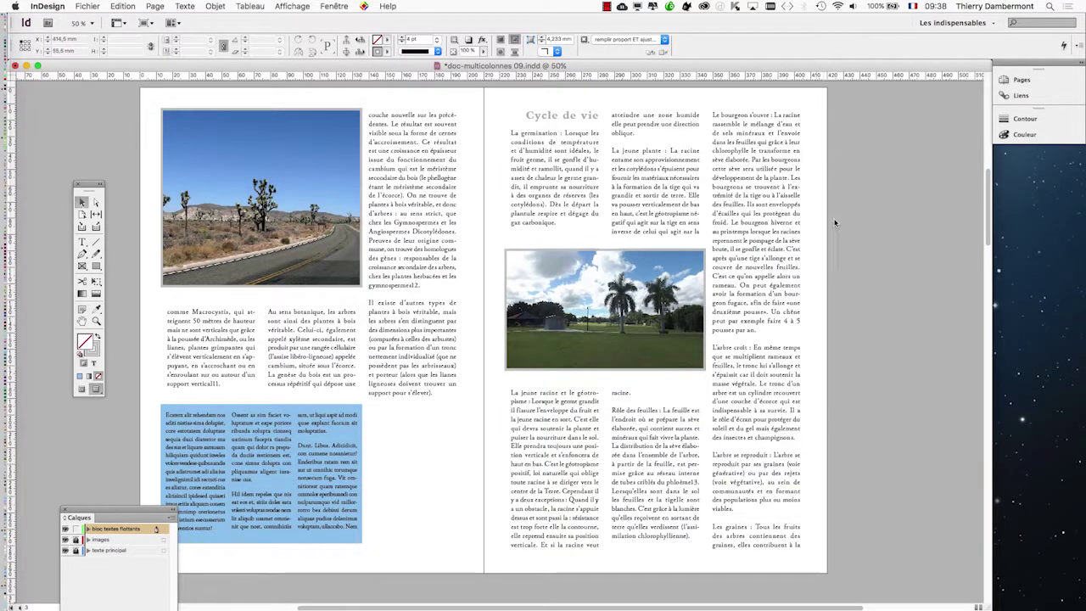
Examine the document's spreads for empty areas around the images and text columns that could hold more floating text frames
scroll(802, 365, up, 5)
scroll(798, 365, down, 15)
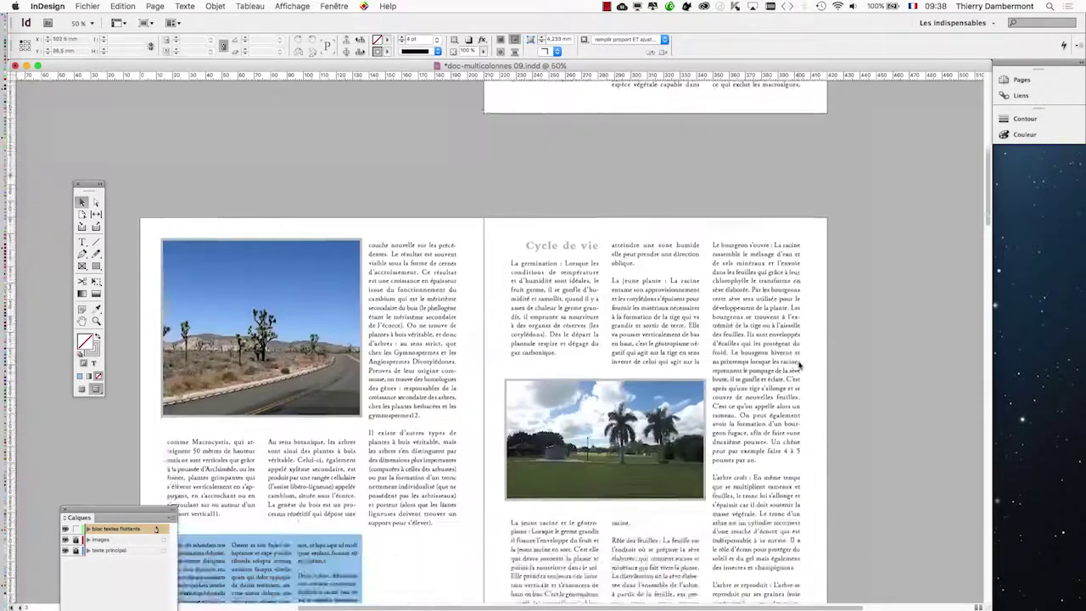
scroll(801, 366, down, 5)
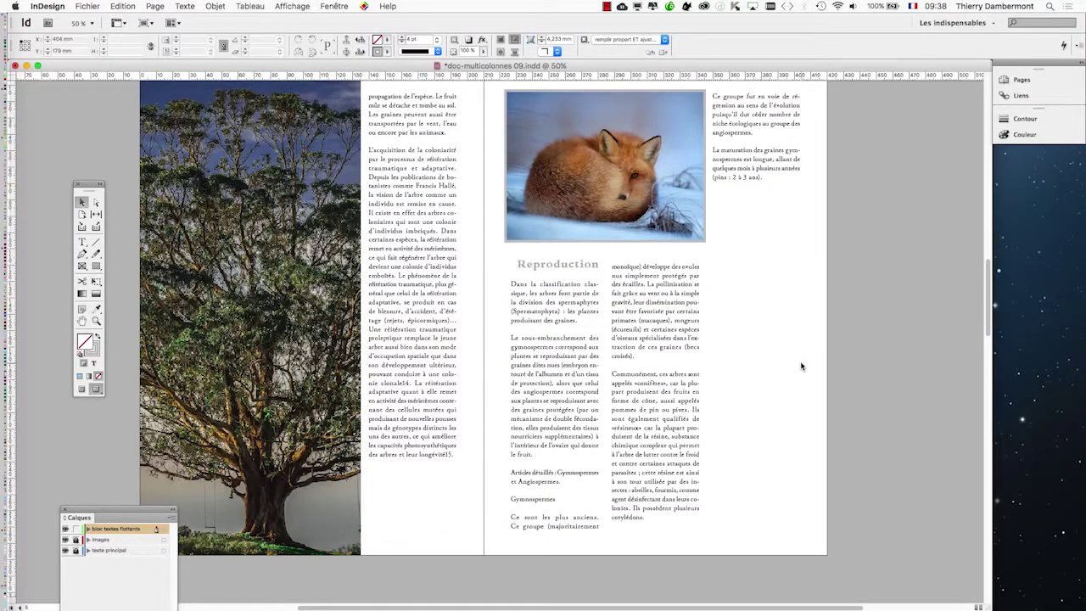
scroll(802, 366, down, 10)
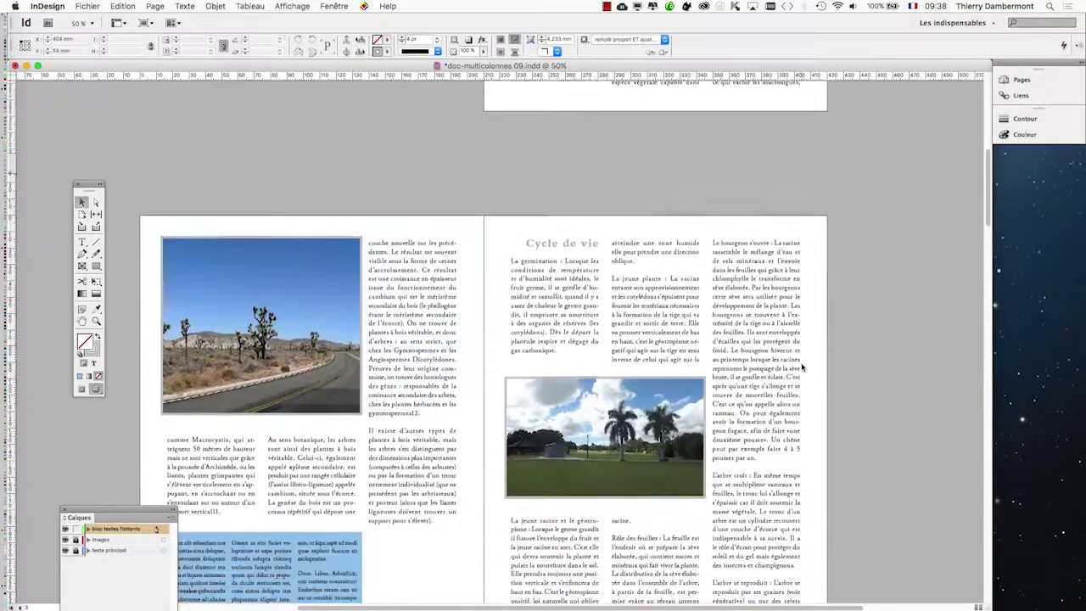
scroll(802, 365, down, 1)
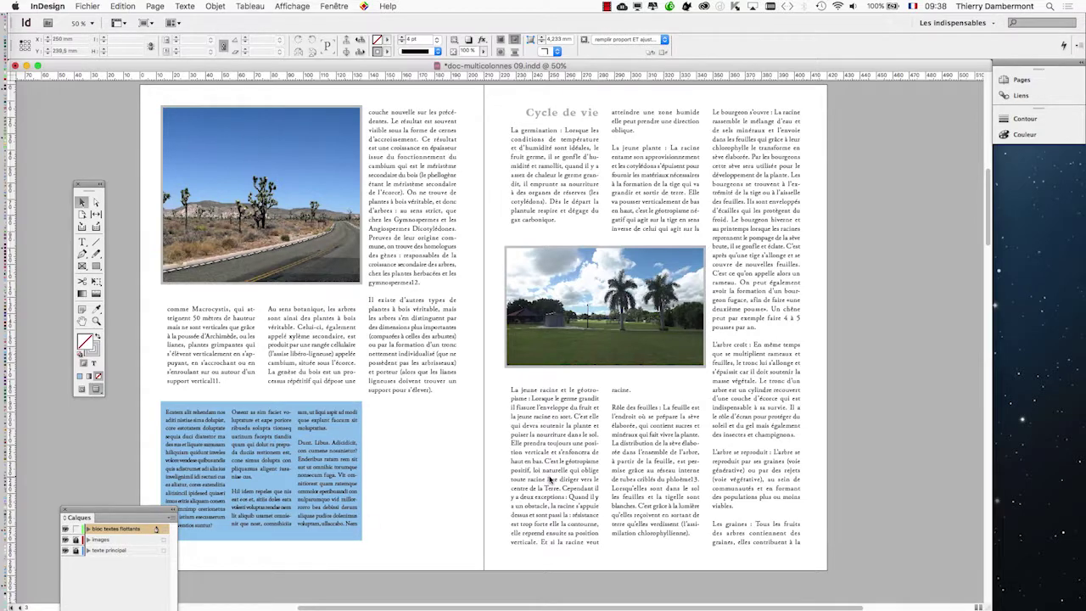
scroll(550, 480, down, 6)
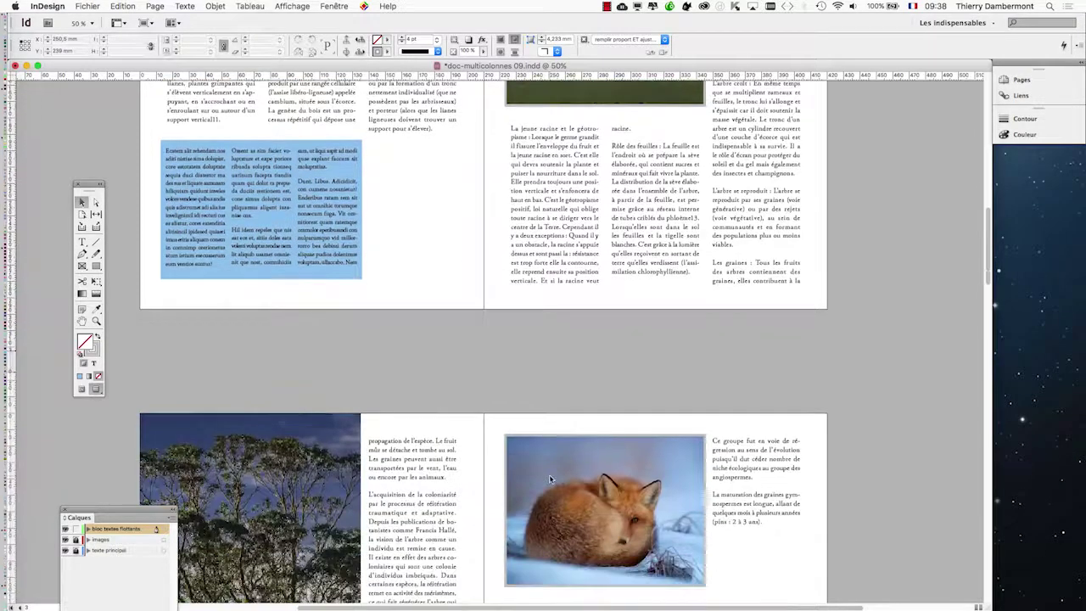
scroll(550, 474, down, 8)
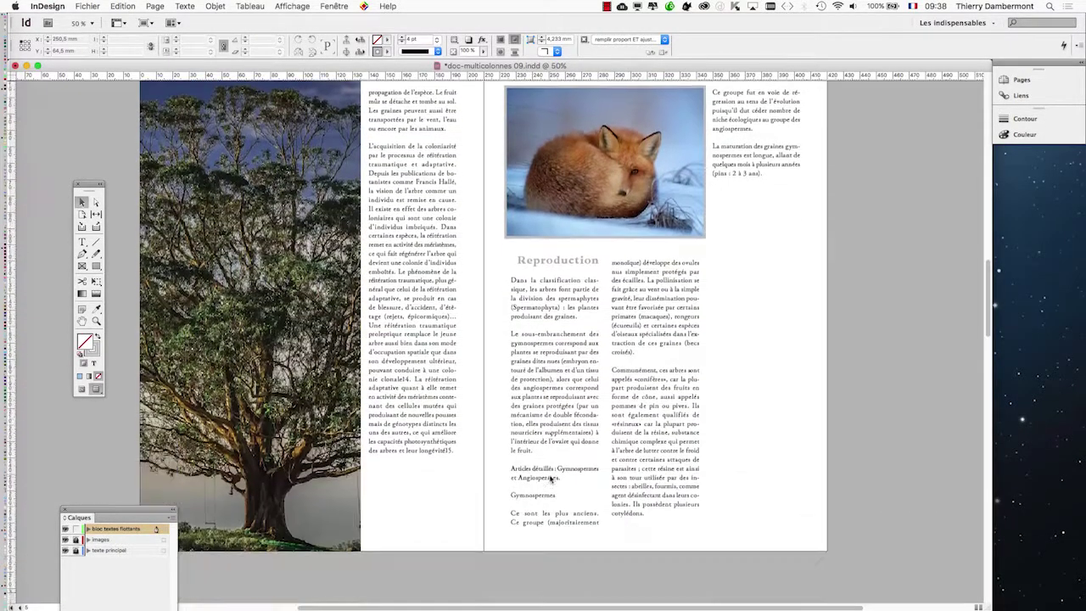
scroll(419, 284, up, 1)
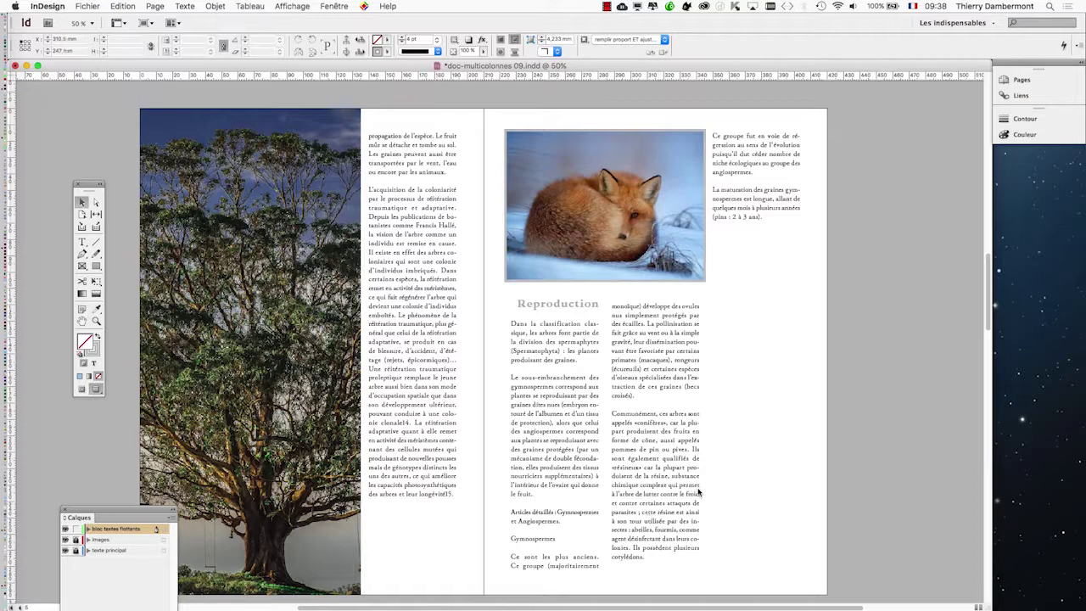
scroll(714, 480, down, 10)
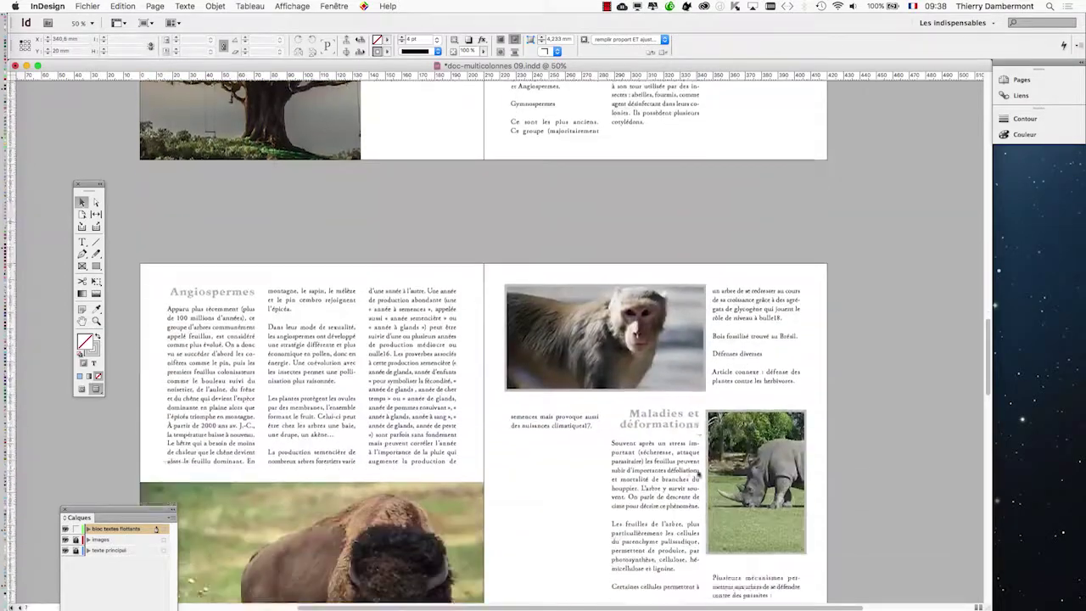
scroll(697, 474, up, 15)
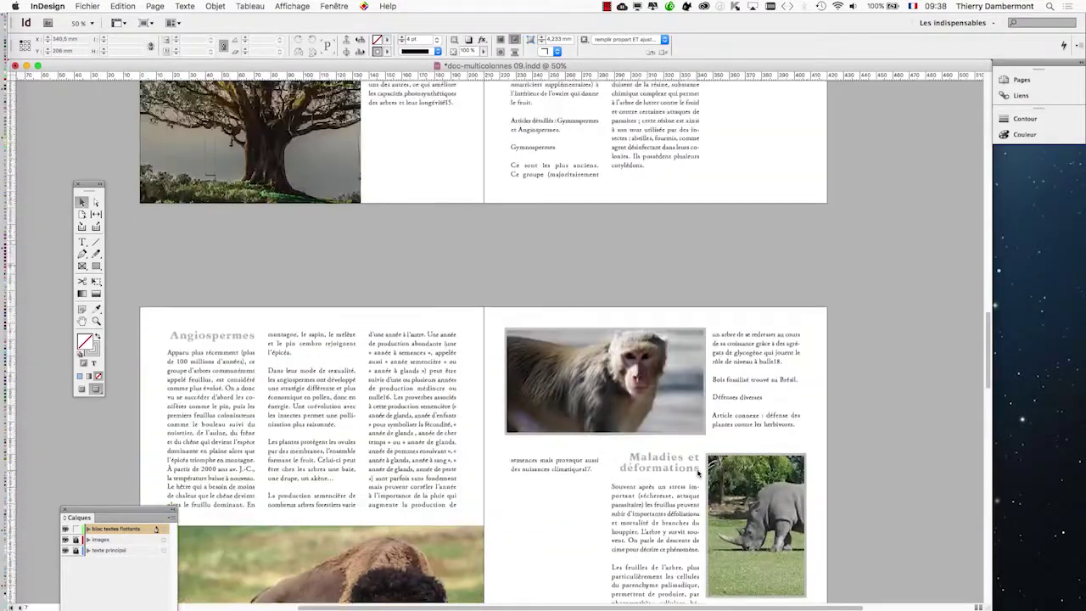
scroll(698, 474, up, 4)
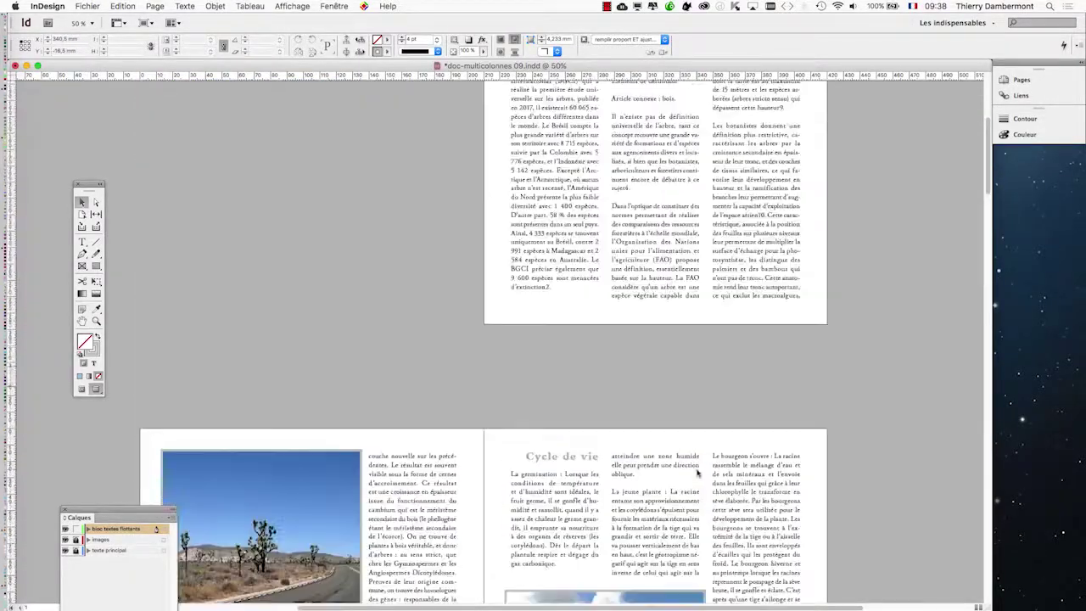
Save the document as a new version named doc-multicolonnes 10.indd in the doc InDesign SESSION 2 folder
click(88, 6)
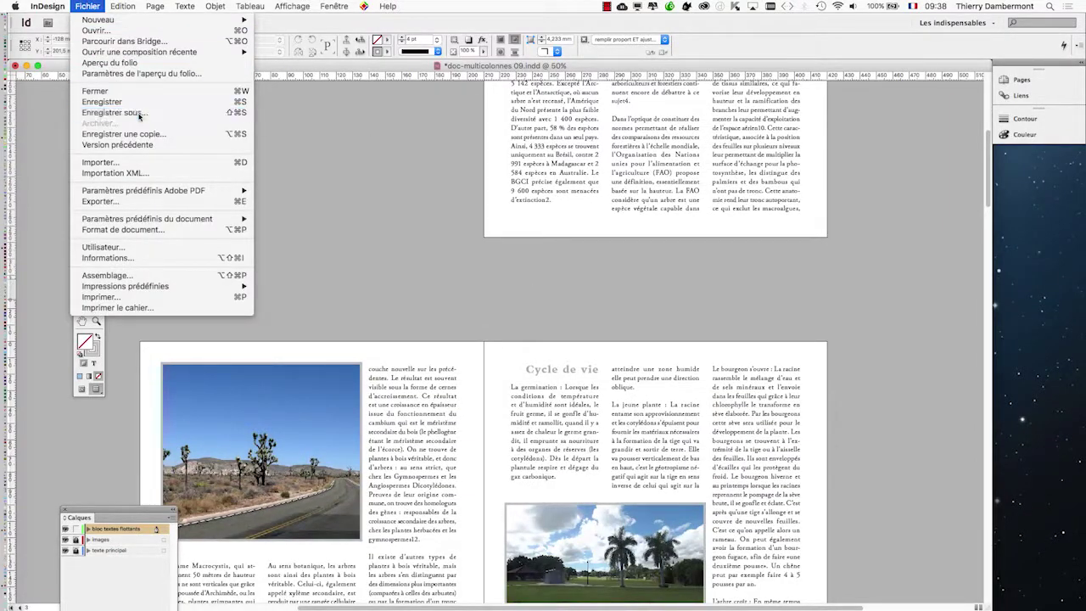
click(132, 112)
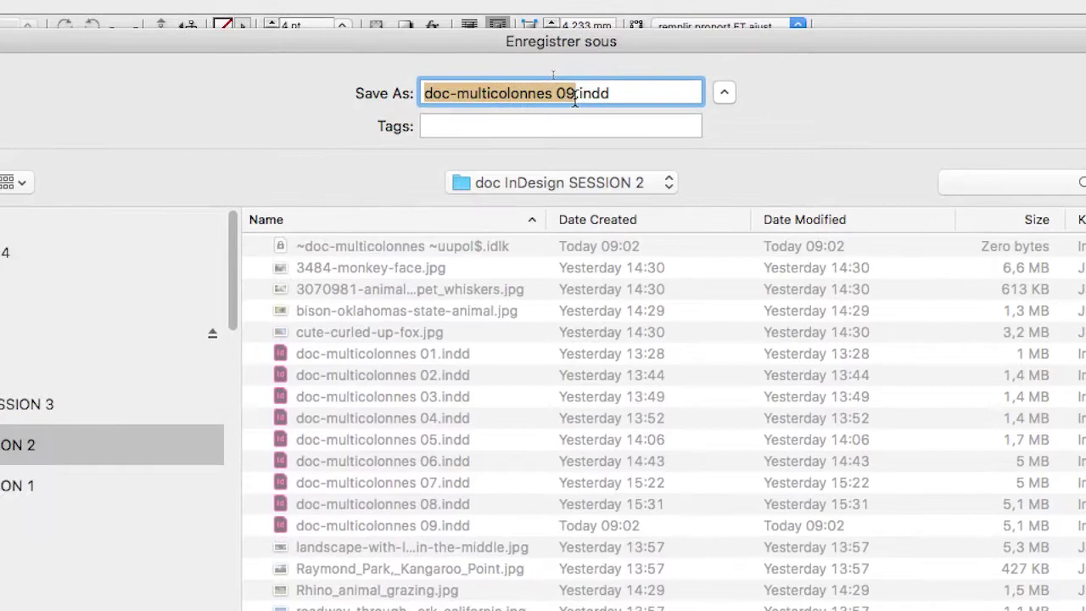
click(574, 99)
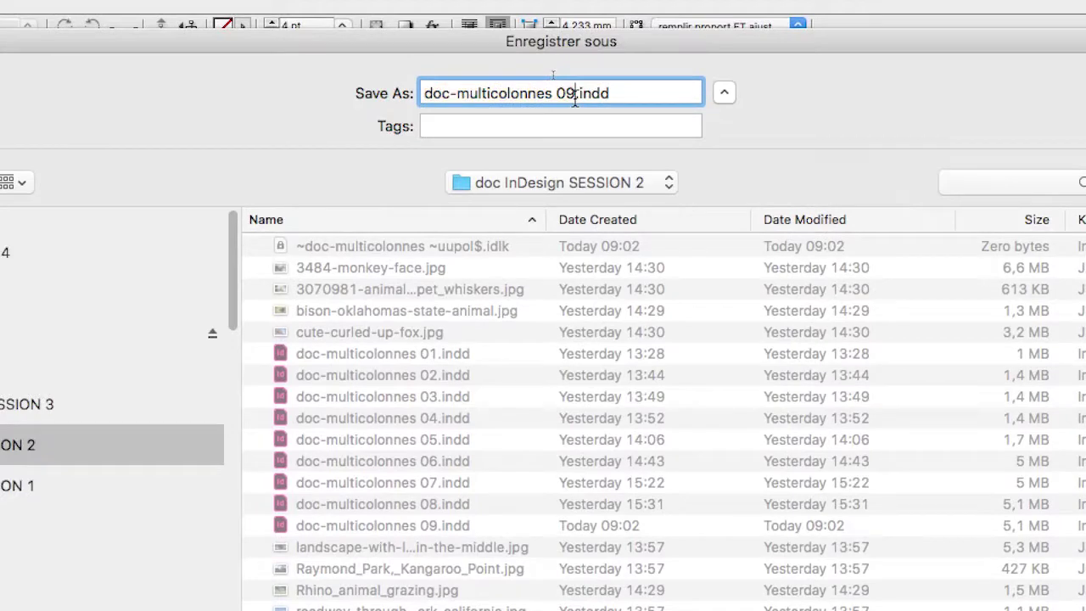
key(BackSpace)
key(BackSpace)
key(BackSpace)
text(10)
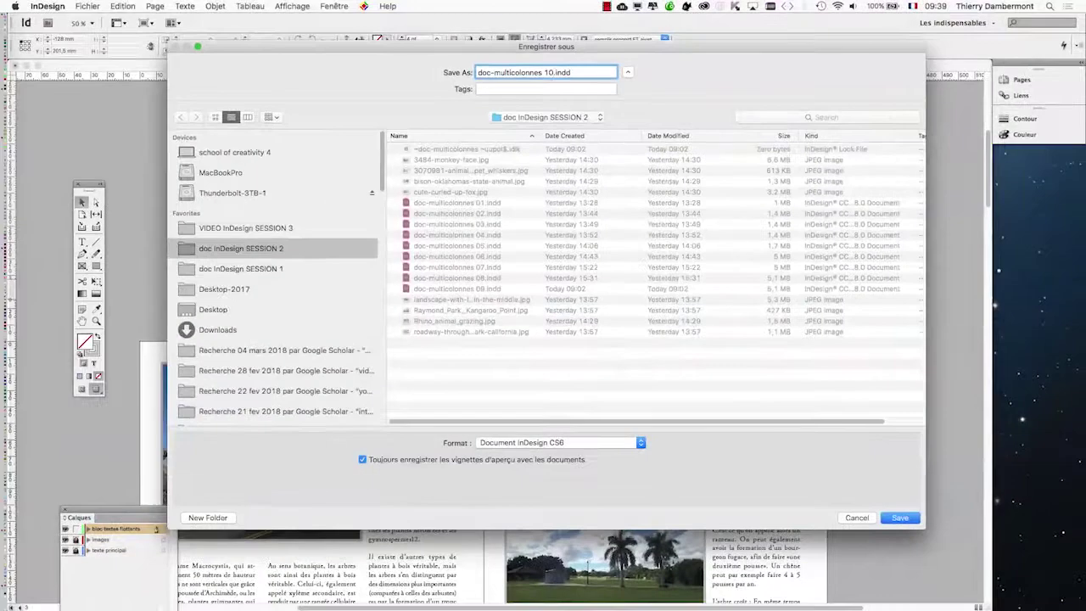
key(Return)
Fill the blue floating text frame with a light tone sampled by the Eyedropper from the sky in the palm tree photo
scroll(498, 339, down, 3)
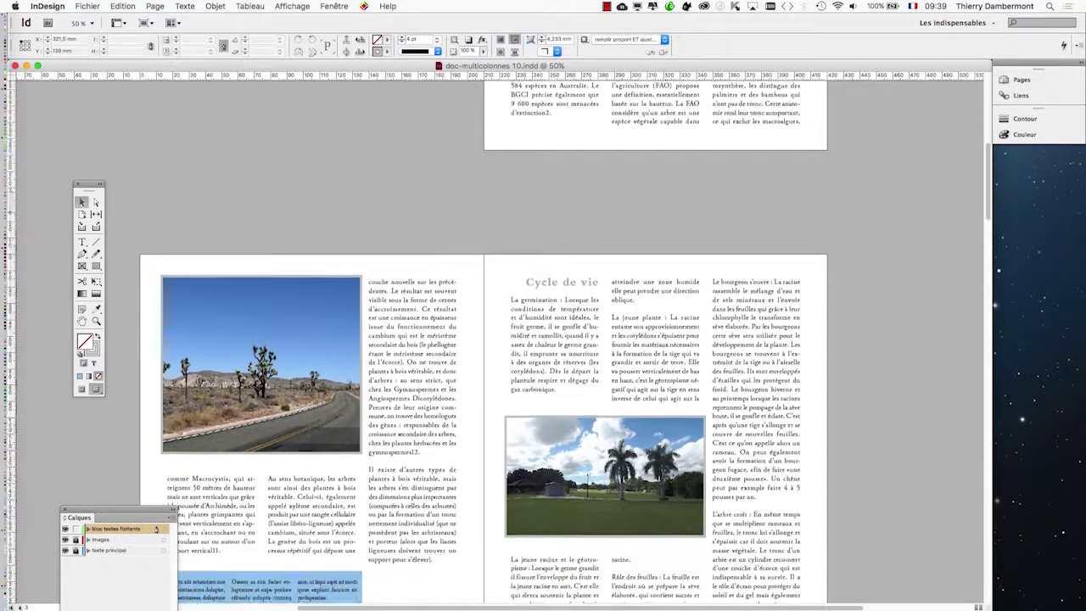
scroll(219, 396, down, 3)
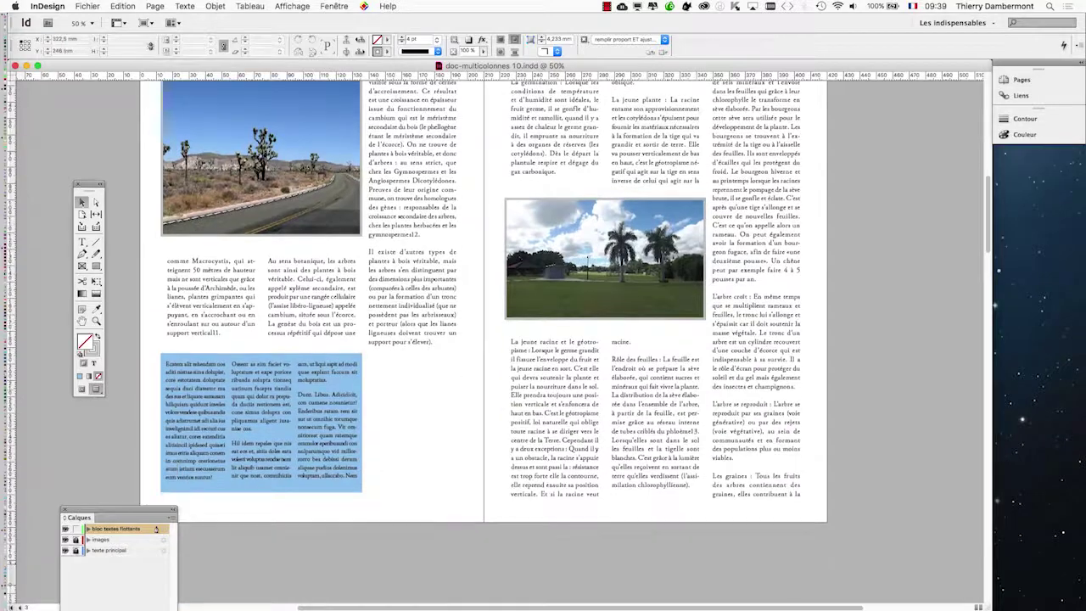
click(218, 396)
scroll(217, 396, up, 1)
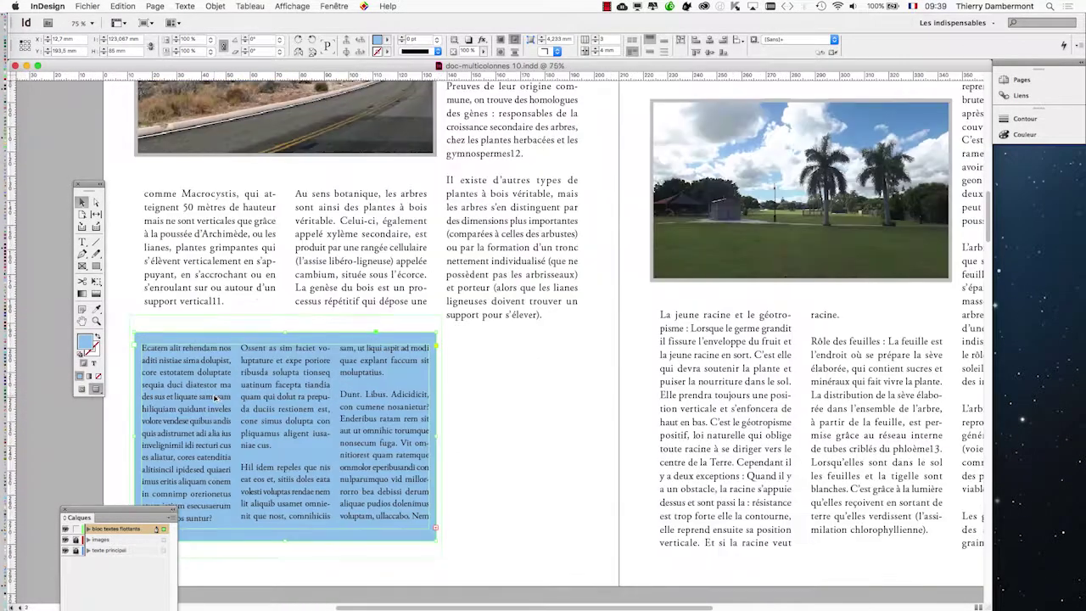
scroll(247, 409, up, 1)
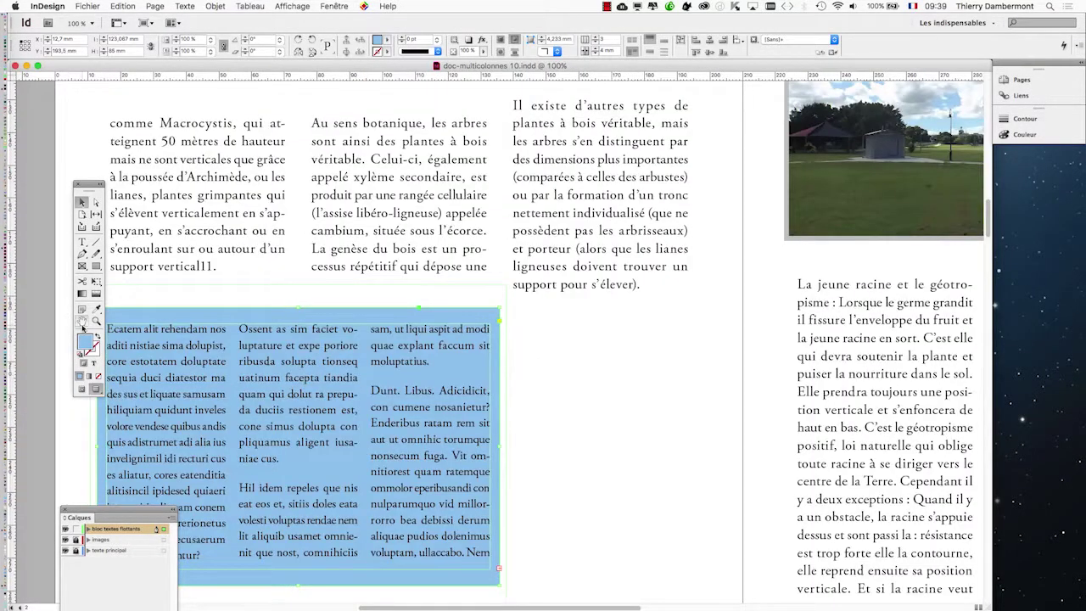
click(82, 321)
drag(131, 382, 211, 227)
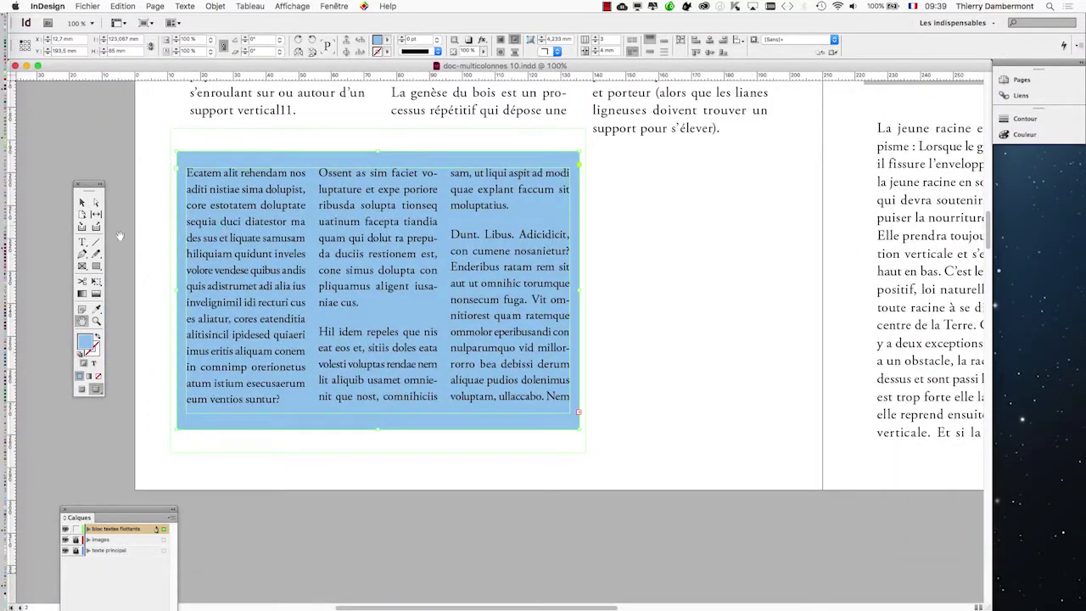
click(96, 310)
scroll(400, 310, up, 3)
scroll(399, 310, down, 1)
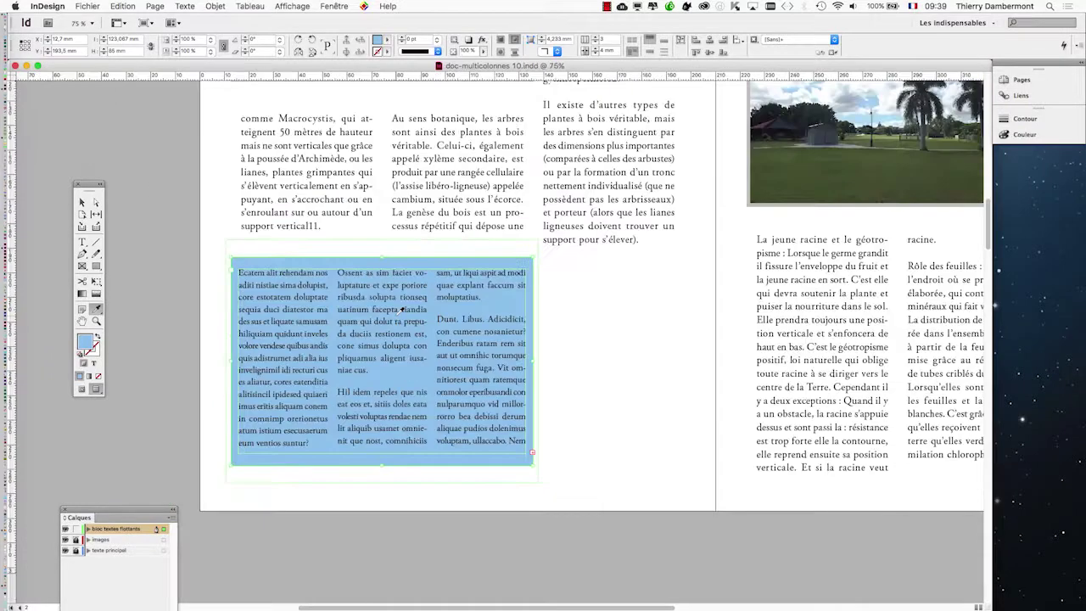
click(865, 111)
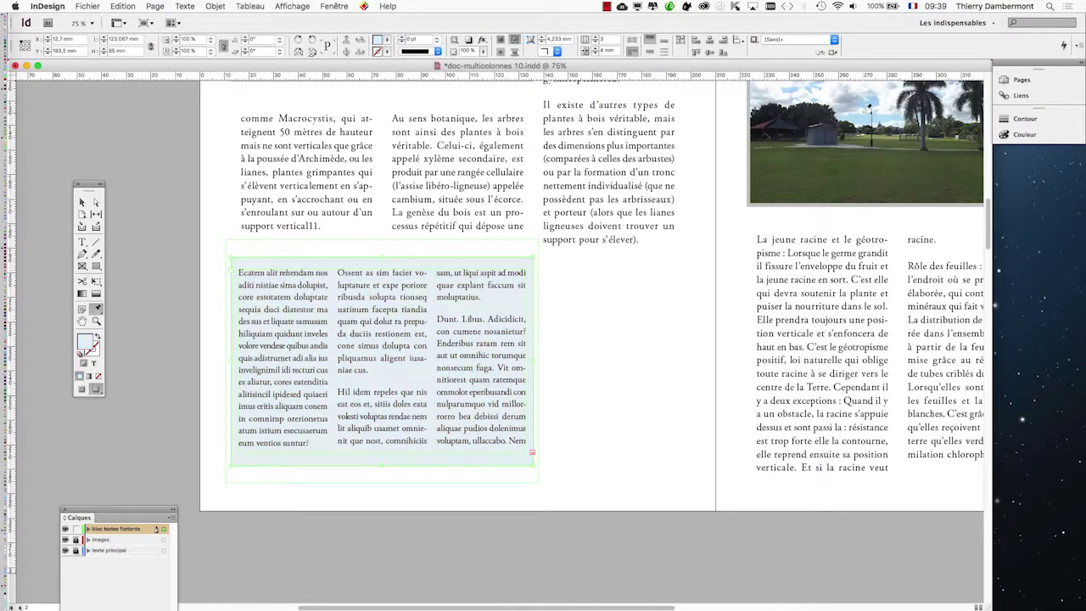
Try other sky and cloud tones from the palm tree photo as the text frame's fill
click(877, 102)
click(868, 108)
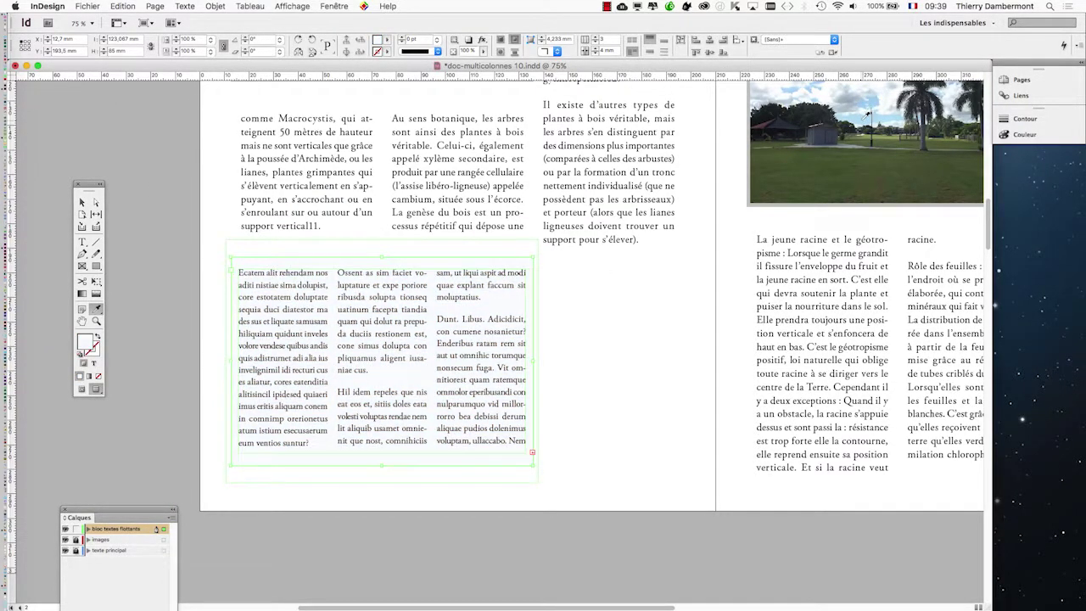
click(867, 115)
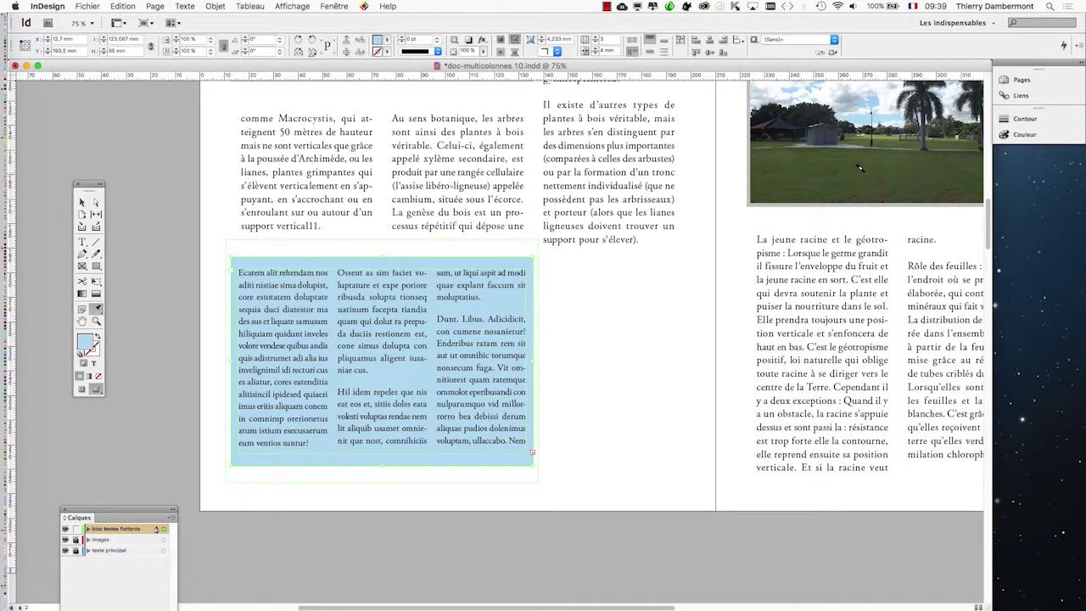
Fill the text frame with a very pale blue sampled from the cloudy upper sky of the palm tree photo
scroll(860, 169, up, 3)
click(791, 223)
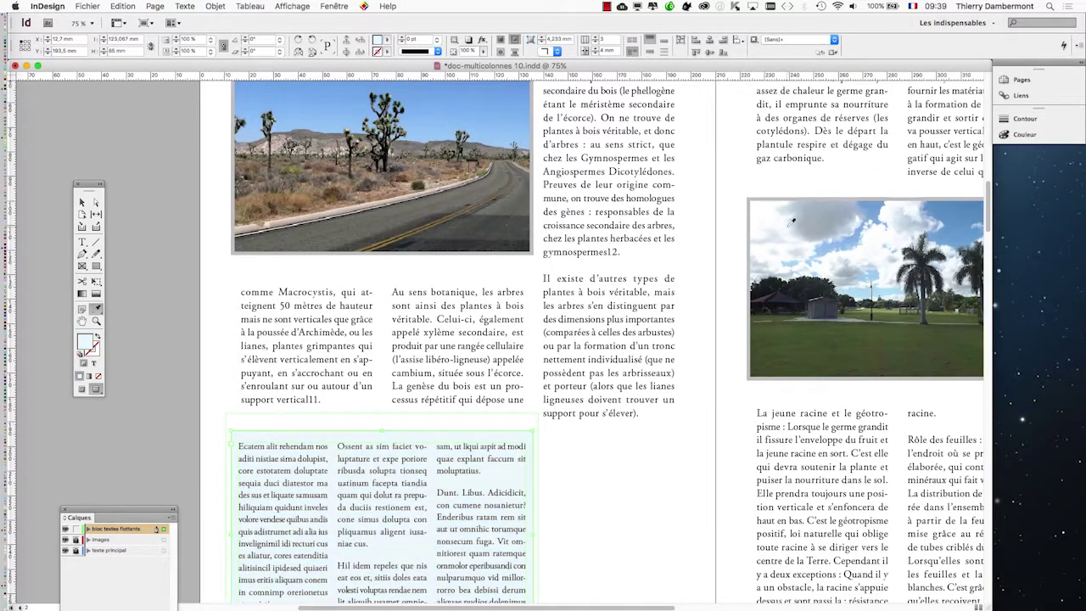
scroll(657, 368, down, 3)
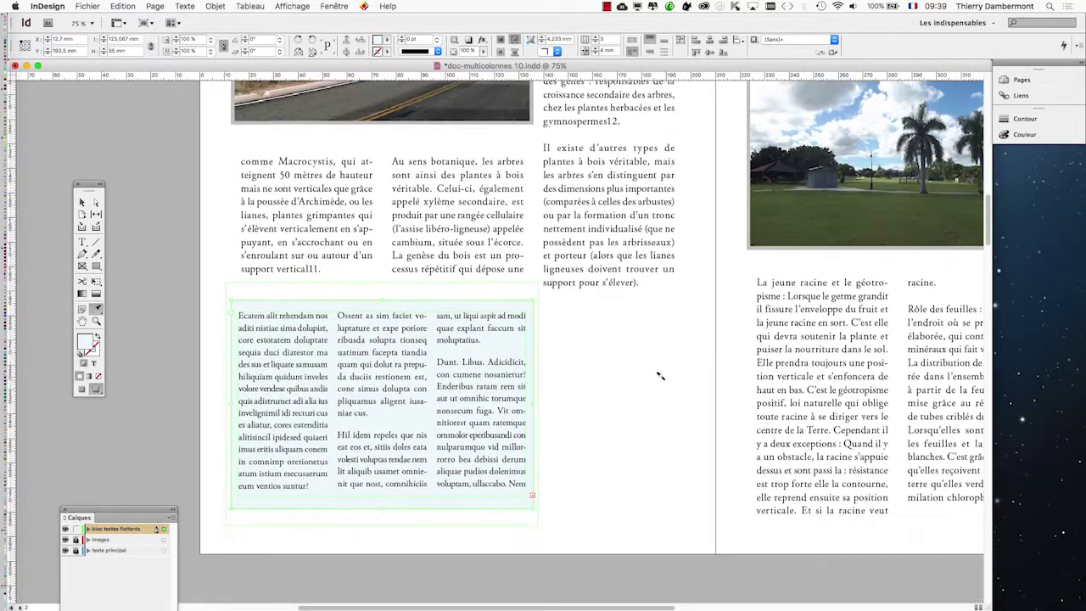
scroll(510, 447, up, 2)
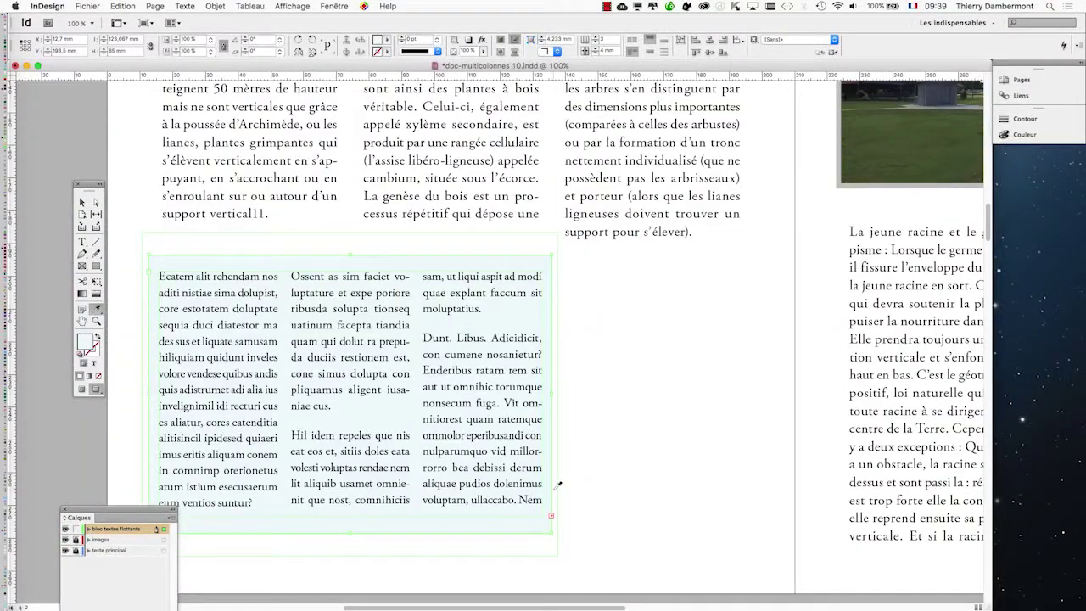
scroll(559, 484, down, 1)
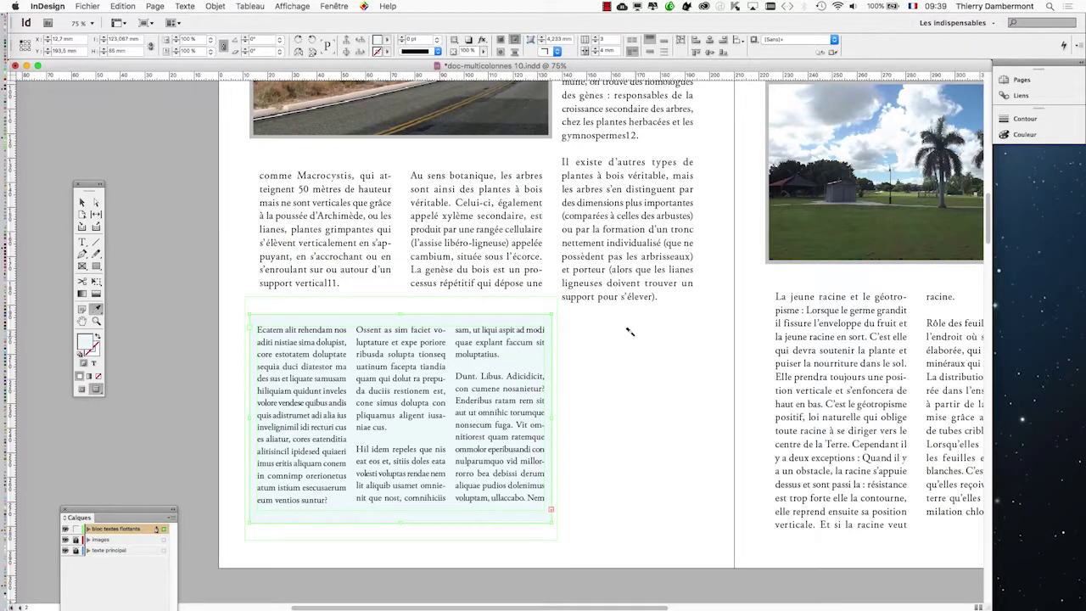
Lower the top edge of the pale blue text frame to a frame height of about 76.5 mm and deselect it
click(82, 202)
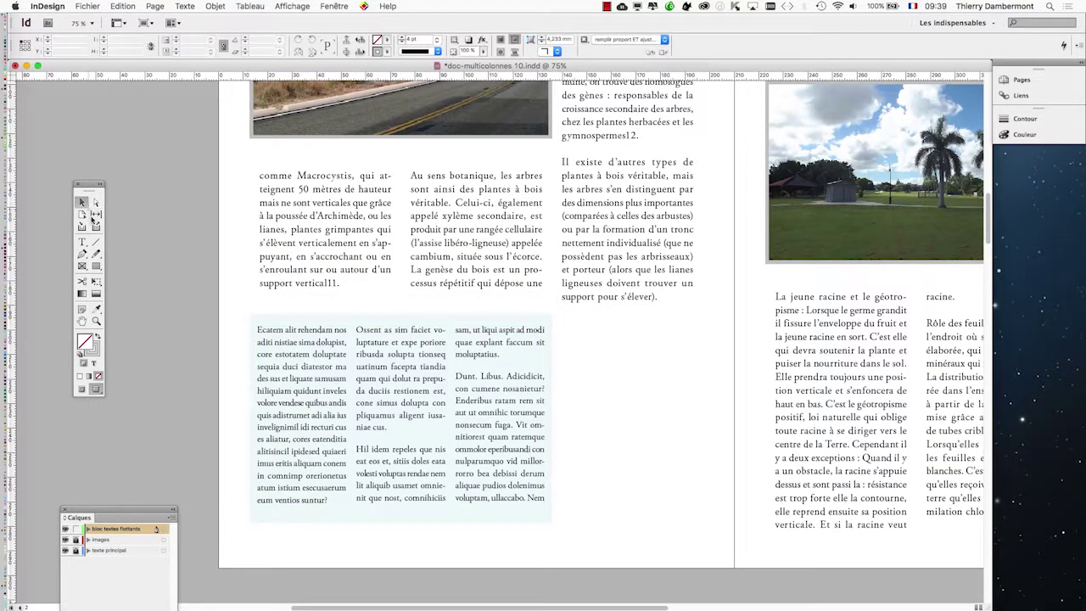
click(443, 334)
click(443, 335)
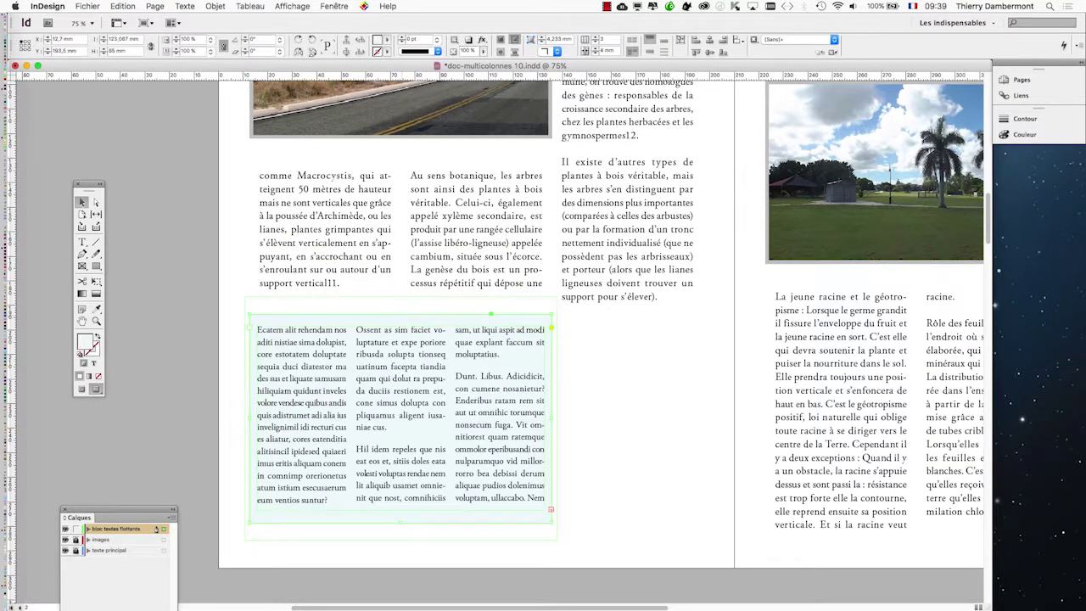
drag(405, 314, 401, 333)
click(160, 252)
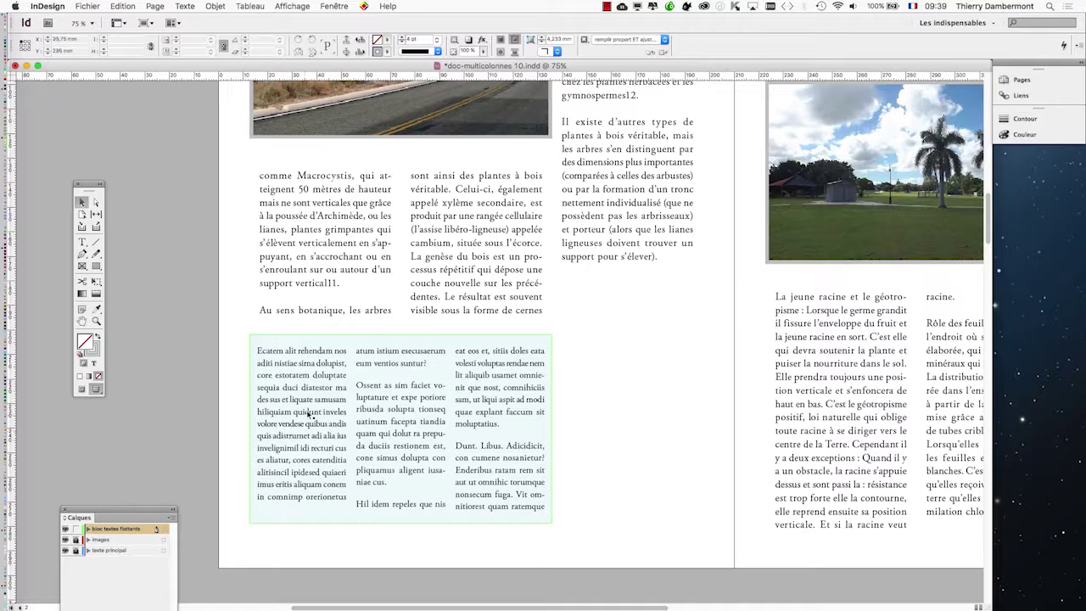
Fill the pale blue text frame with a near-black tone sampled by the Eyedropper from the dark trees in the palm photo
click(278, 360)
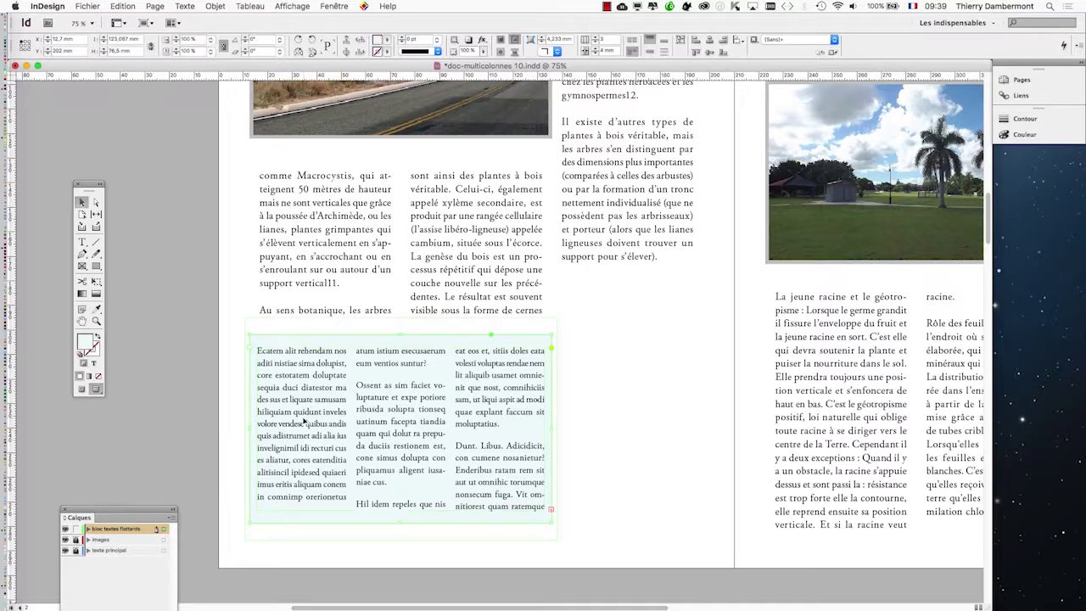
key(super+equal)
key(super+equal)
key(super+equal)
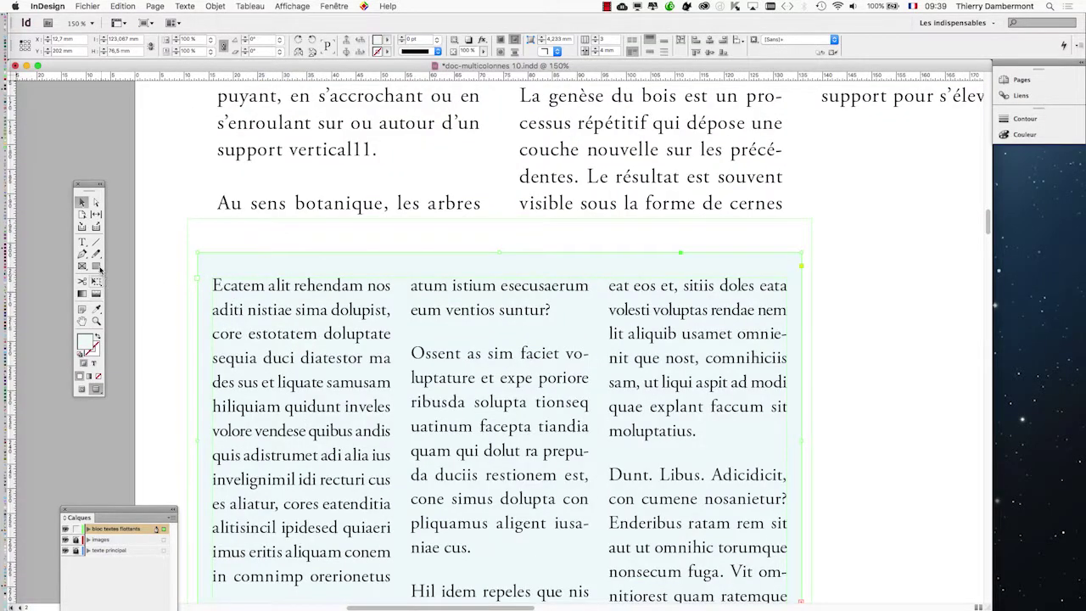
click(97, 255)
click(97, 308)
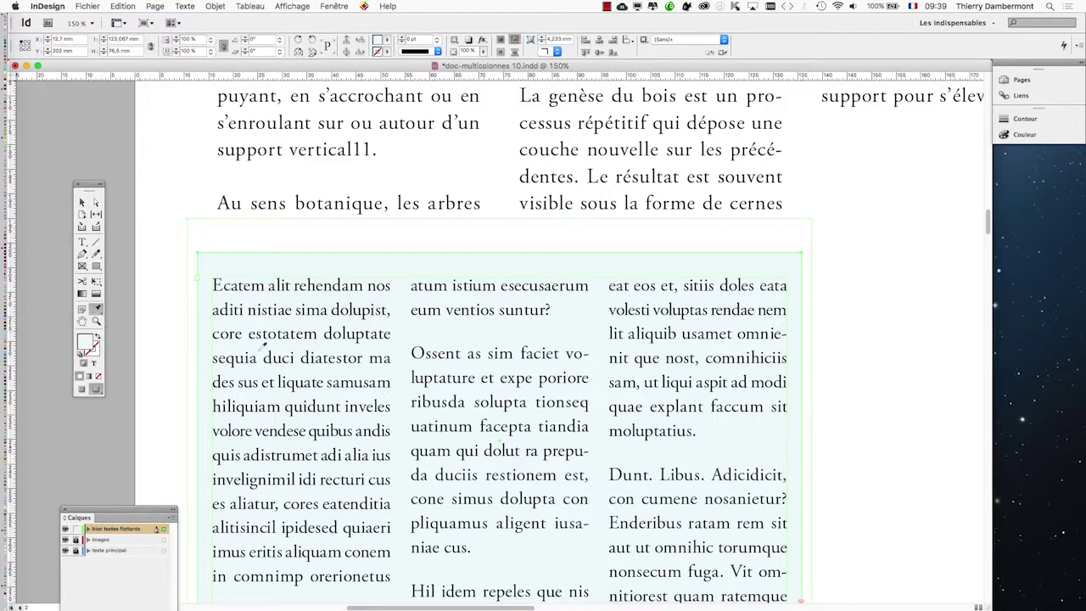
key(super+1)
key(super+minus)
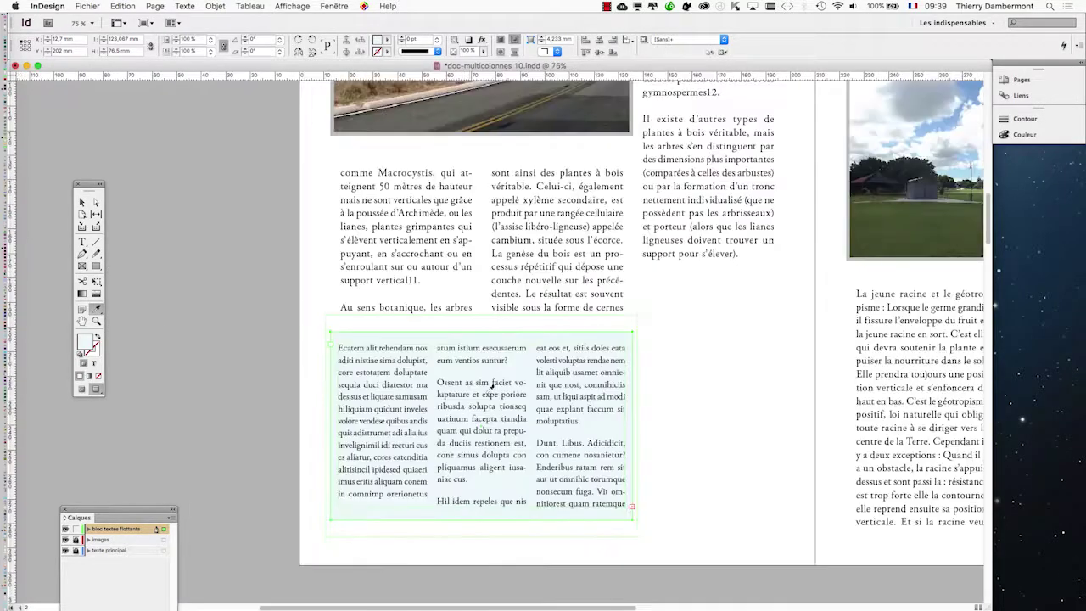
click(895, 185)
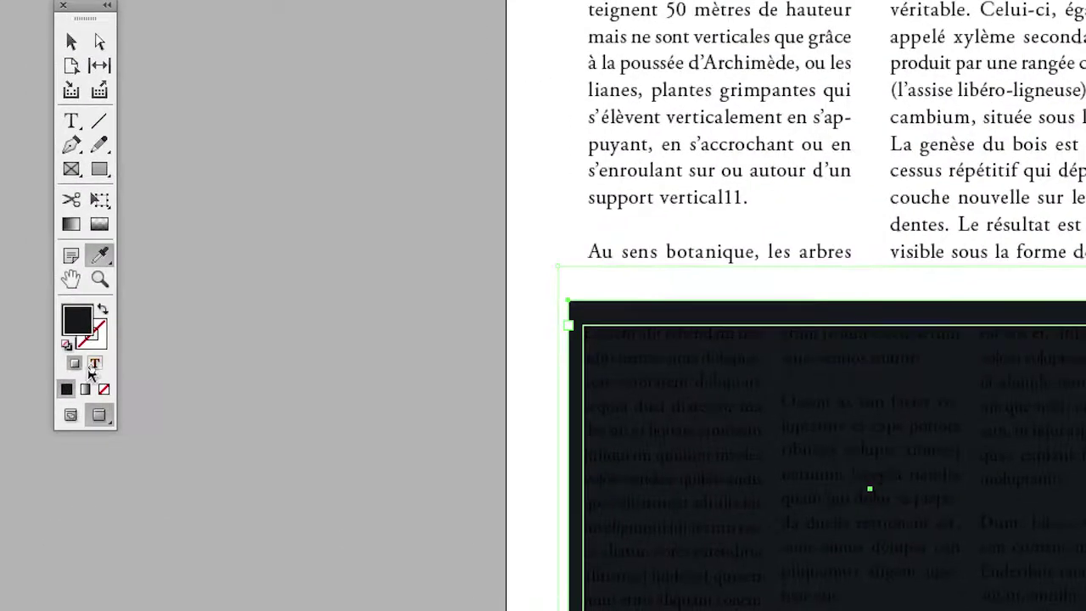
Colour the dark frame's text with the [Papier] swatch and move the swatches panel clear of the text
click(102, 358)
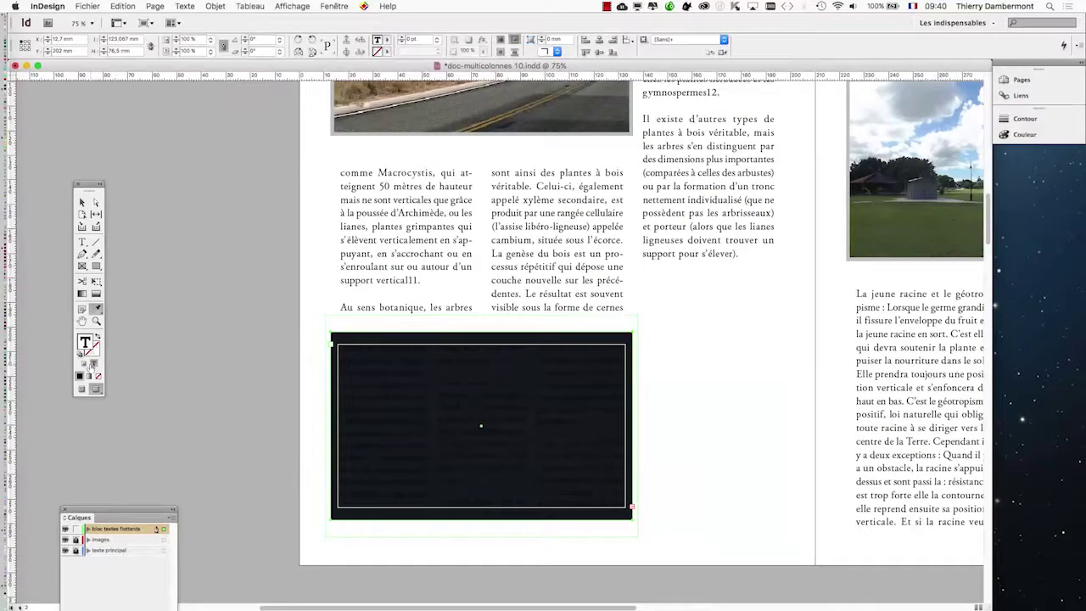
click(334, 6)
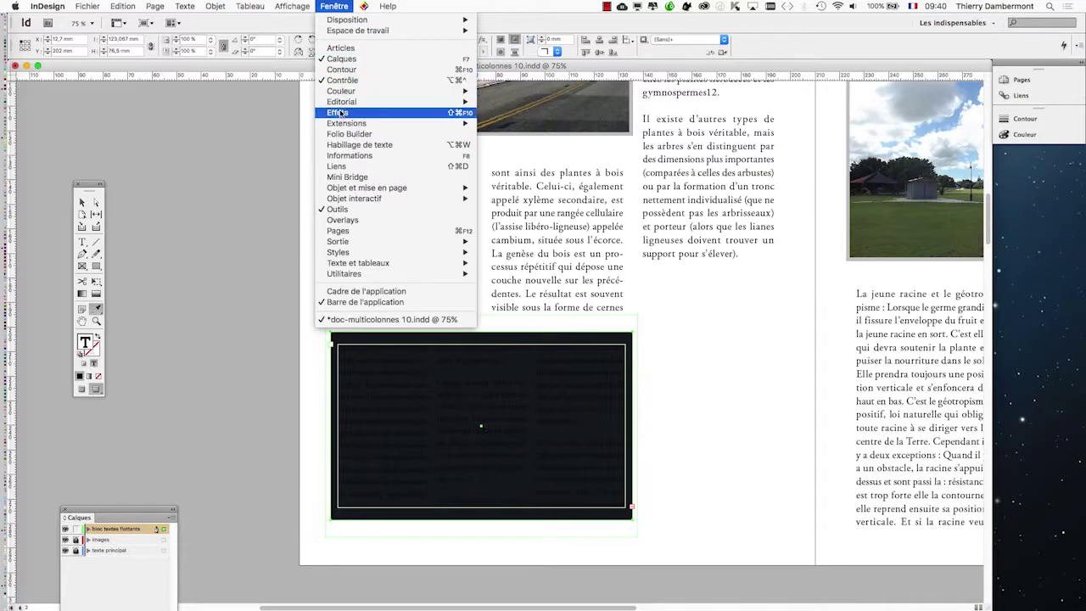
mouse_move(373, 91)
click(519, 114)
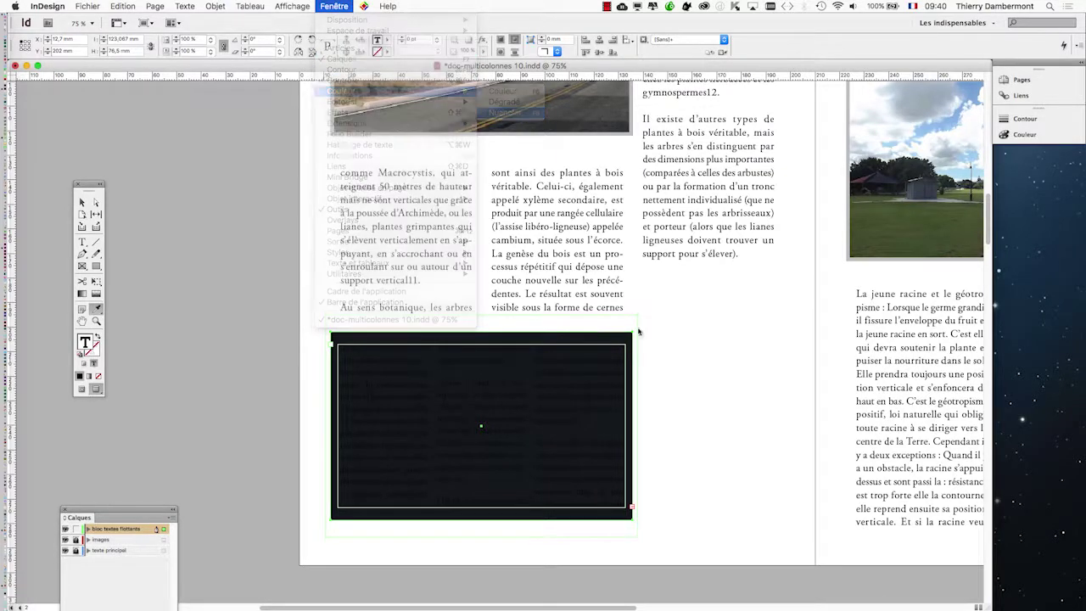
drag(844, 169, 696, 307)
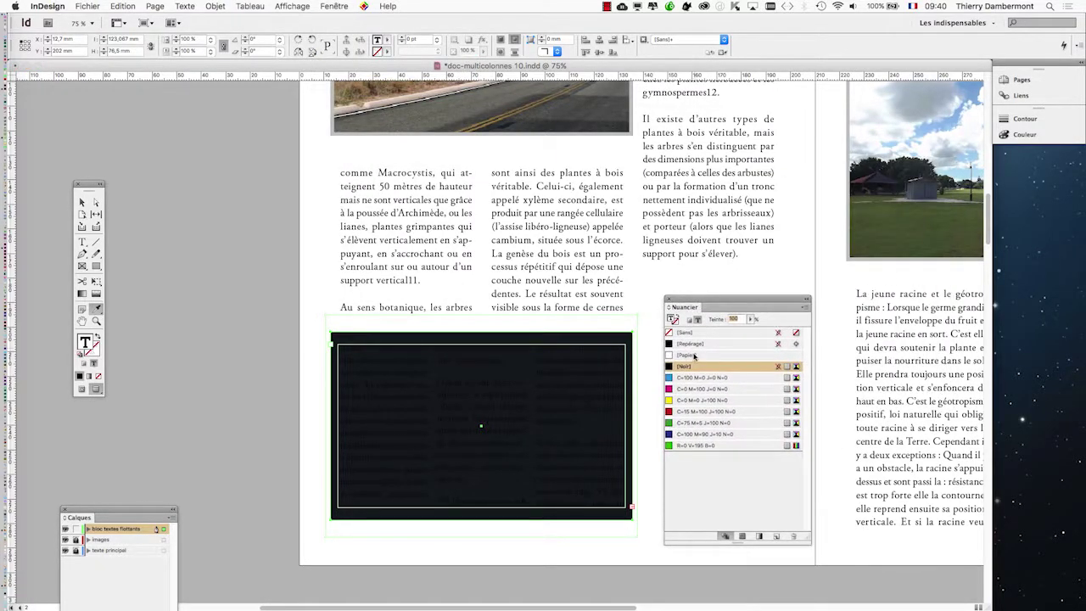
click(692, 355)
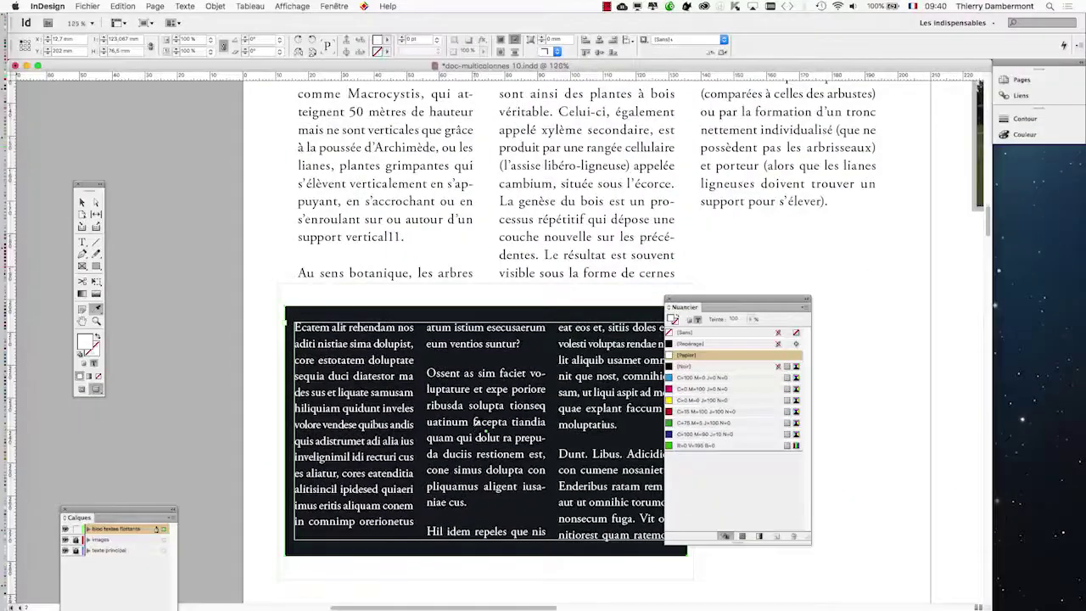
drag(457, 375, 476, 285)
scroll(388, 277, up, 1)
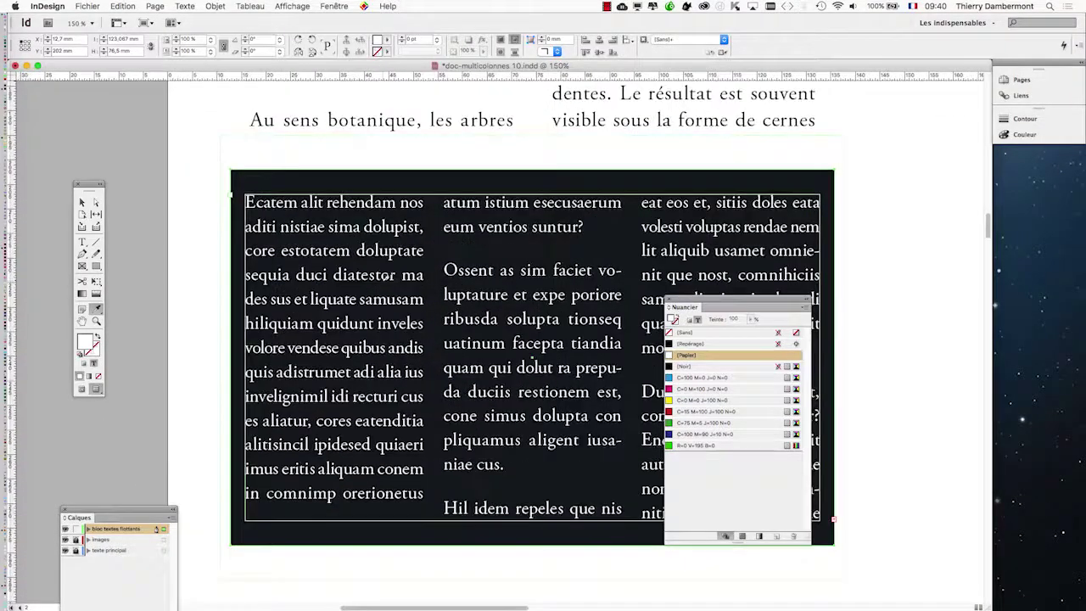
drag(685, 307, 917, 281)
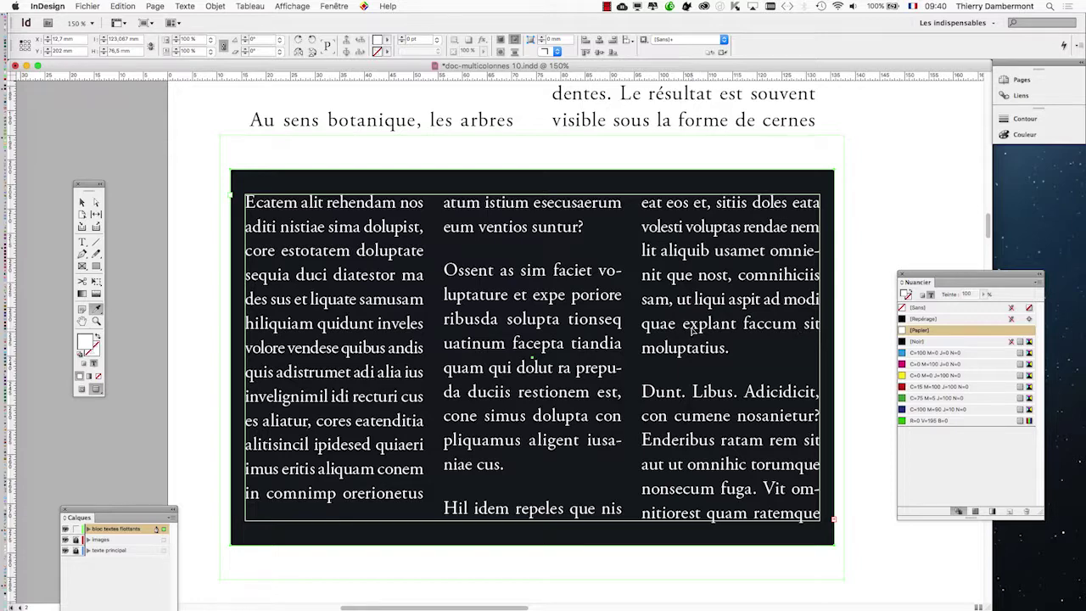
Undo the white text colour and the near-black fill of the text frame, keeping its reduced height
key(super+z)
key(super+z)
key(super+z)
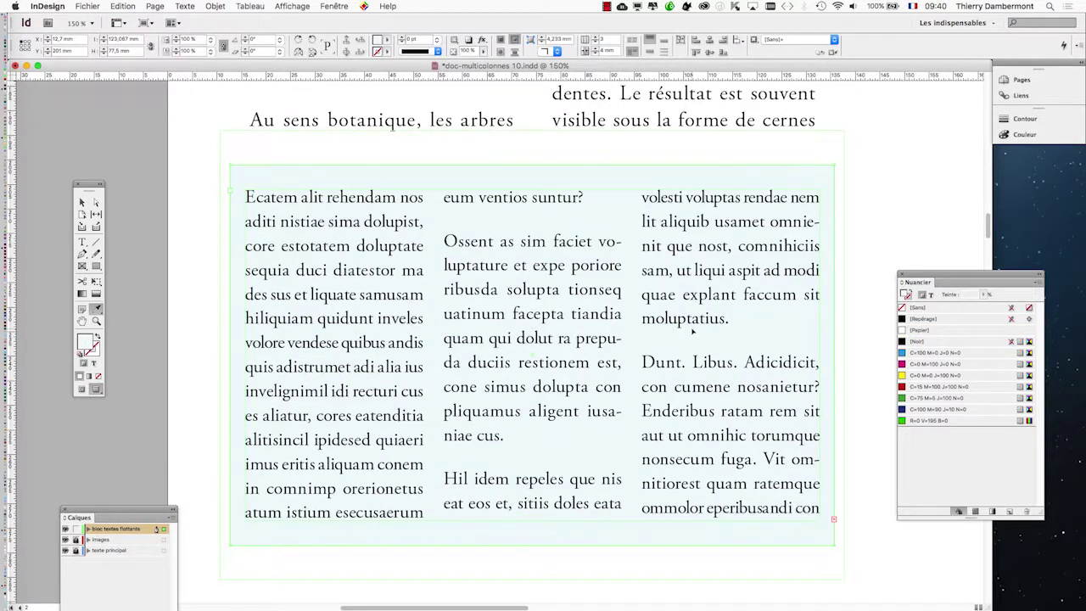
key(super+z)
scroll(558, 323, down, 2)
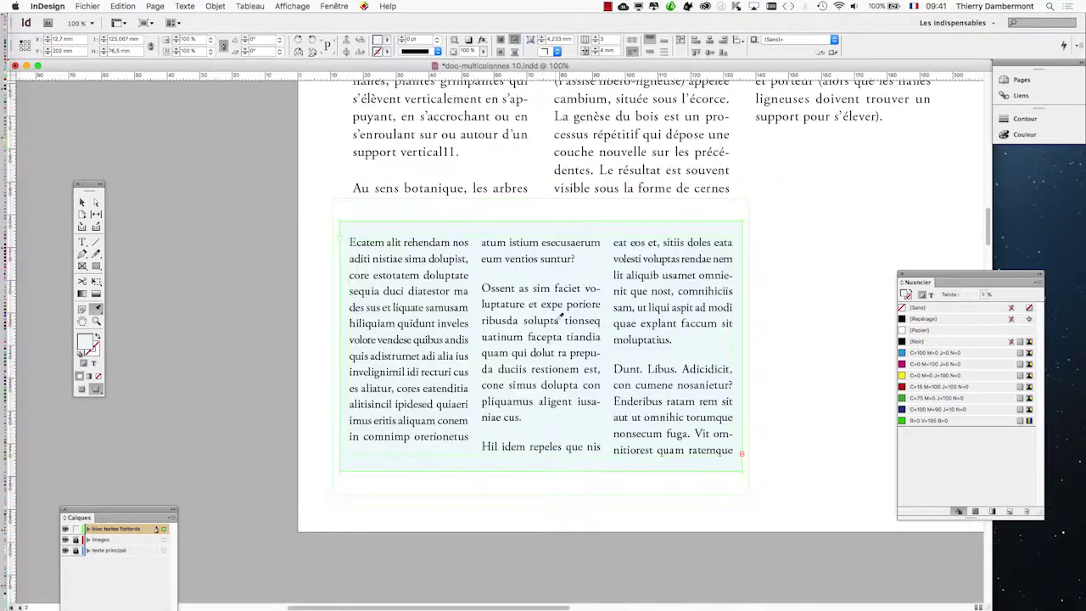
scroll(547, 307, down, 1)
drag(633, 266, 370, 299)
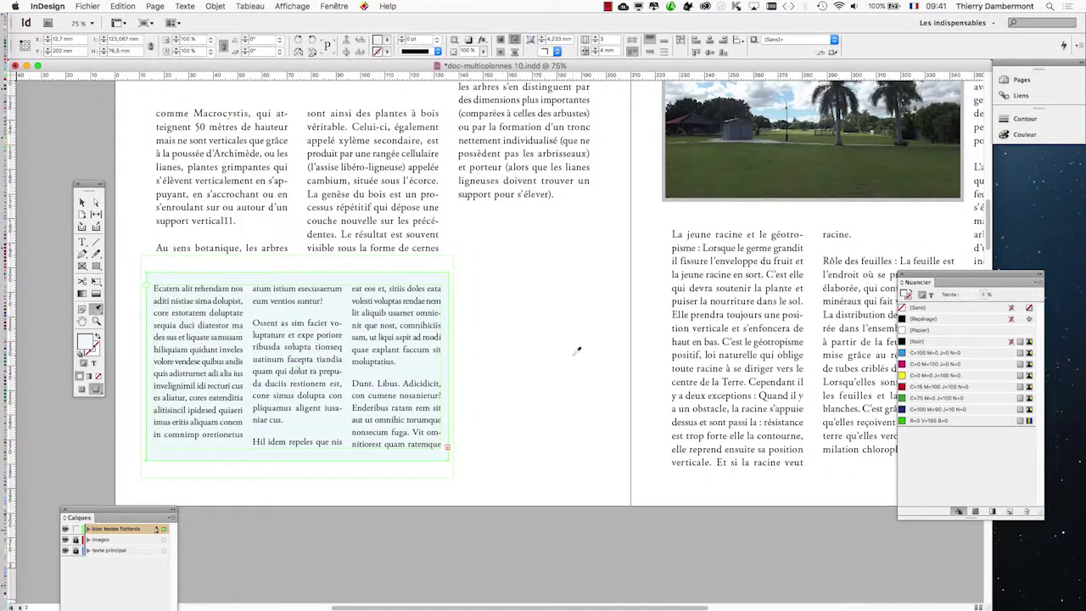
Try brown and light beige fills for the floating text frame, sampled with the Eyedropper from the desert ground in the road photo
scroll(575, 346, down, 1)
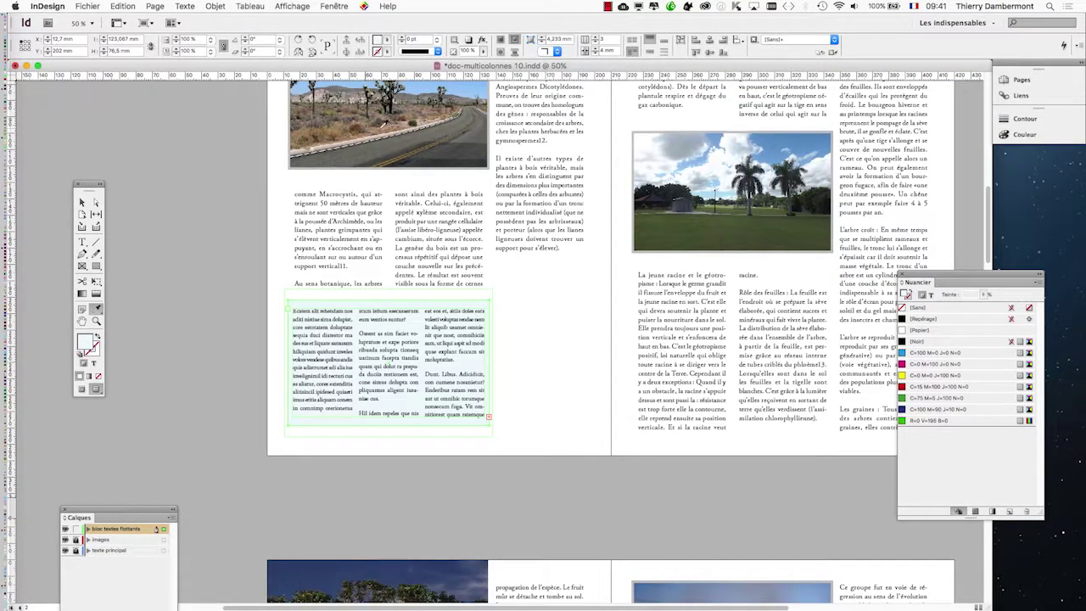
click(407, 122)
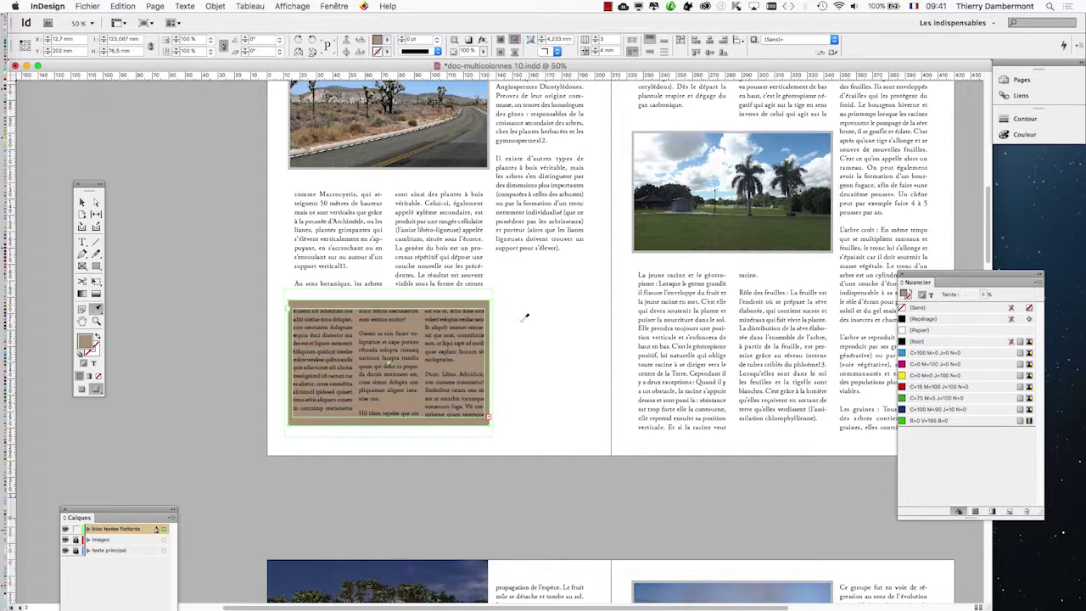
scroll(438, 289, up, 1)
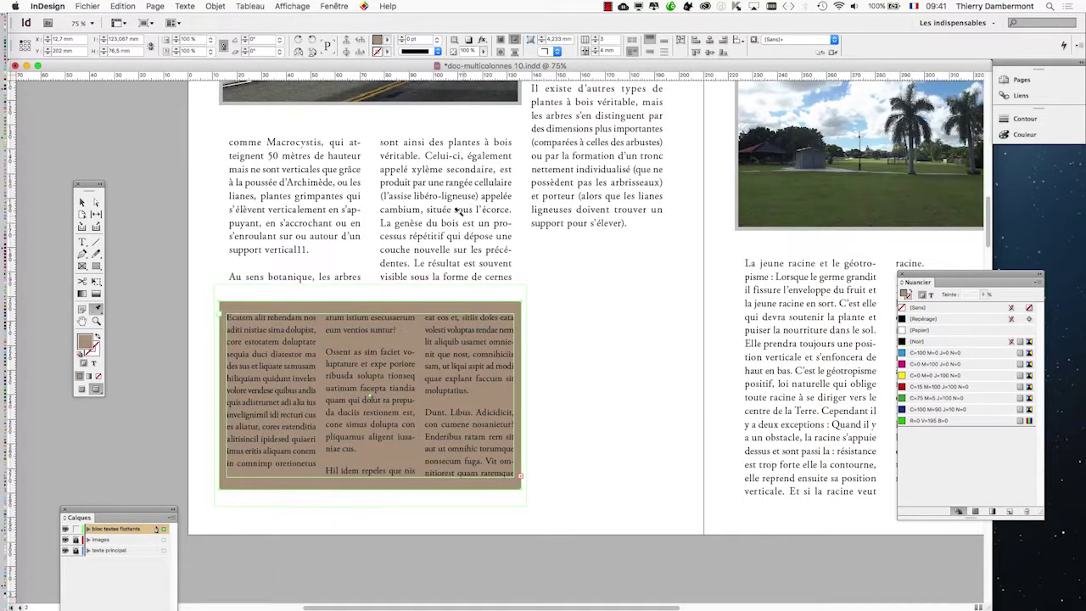
scroll(448, 199, up, 3)
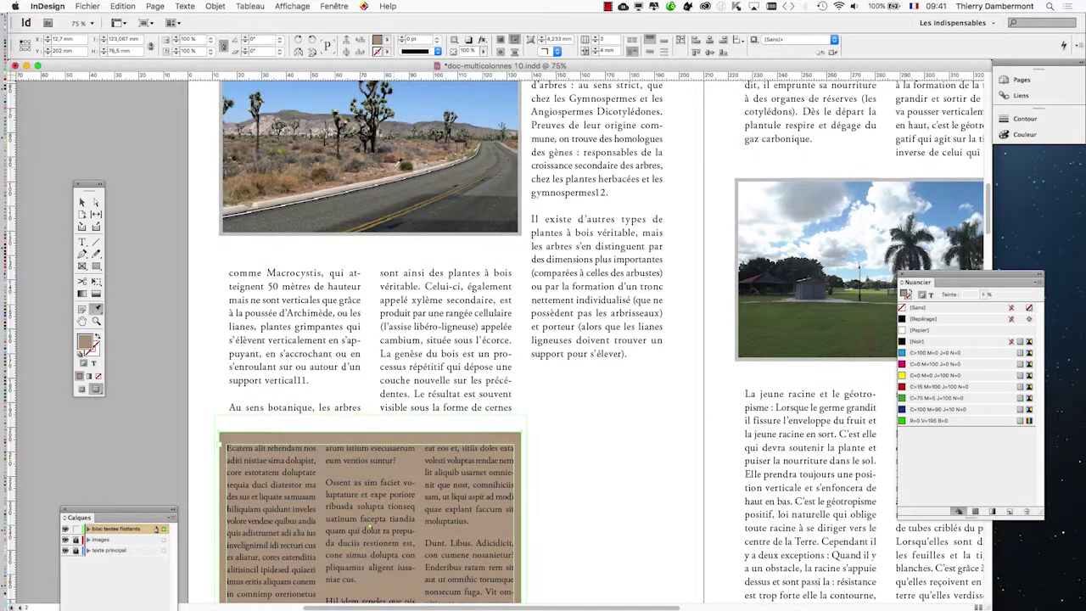
click(420, 164)
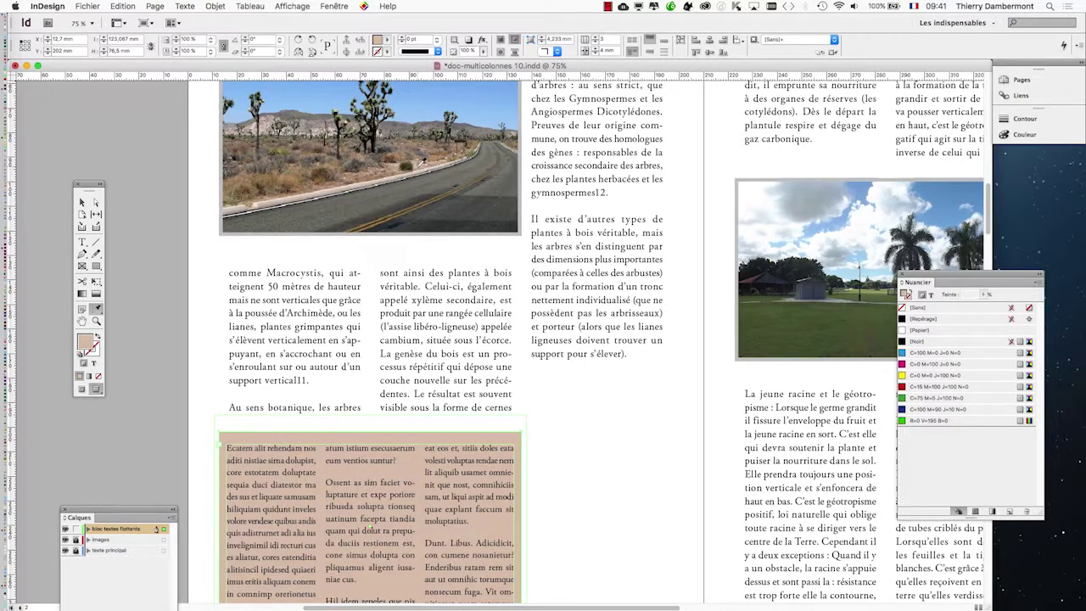
click(425, 167)
click(422, 166)
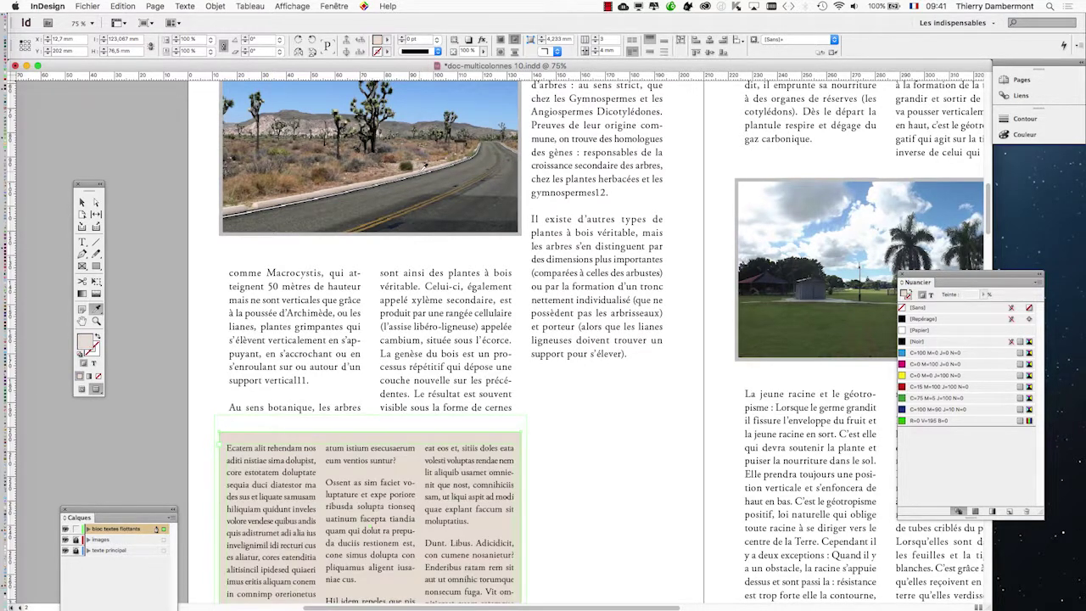
Try dark grey and mauve-grey fills for the text frame, sampled from the roadside and the distant hills in the road photo
click(427, 167)
click(425, 168)
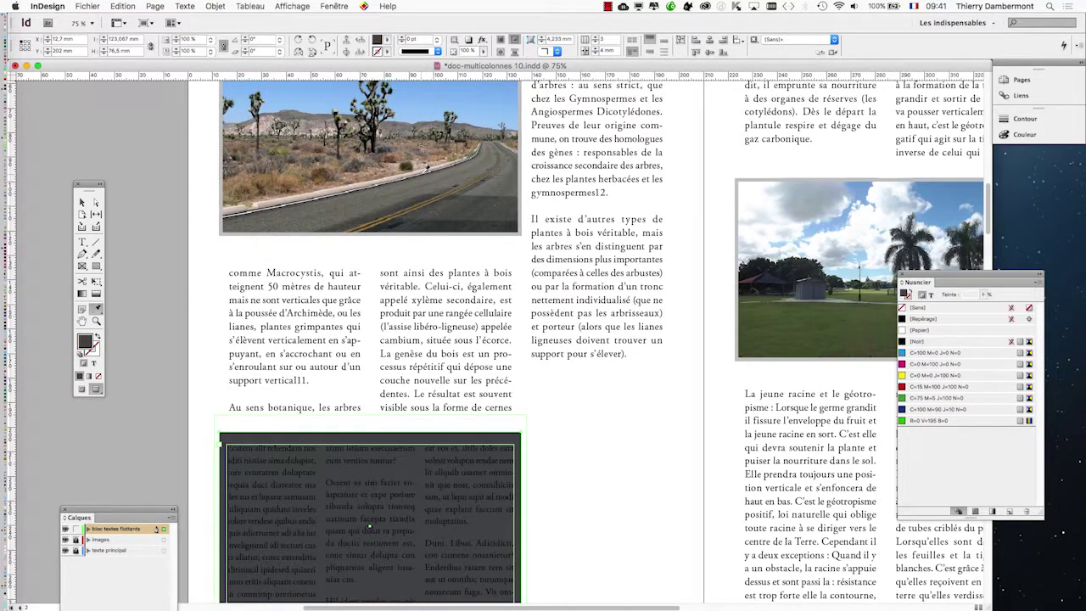
click(426, 169)
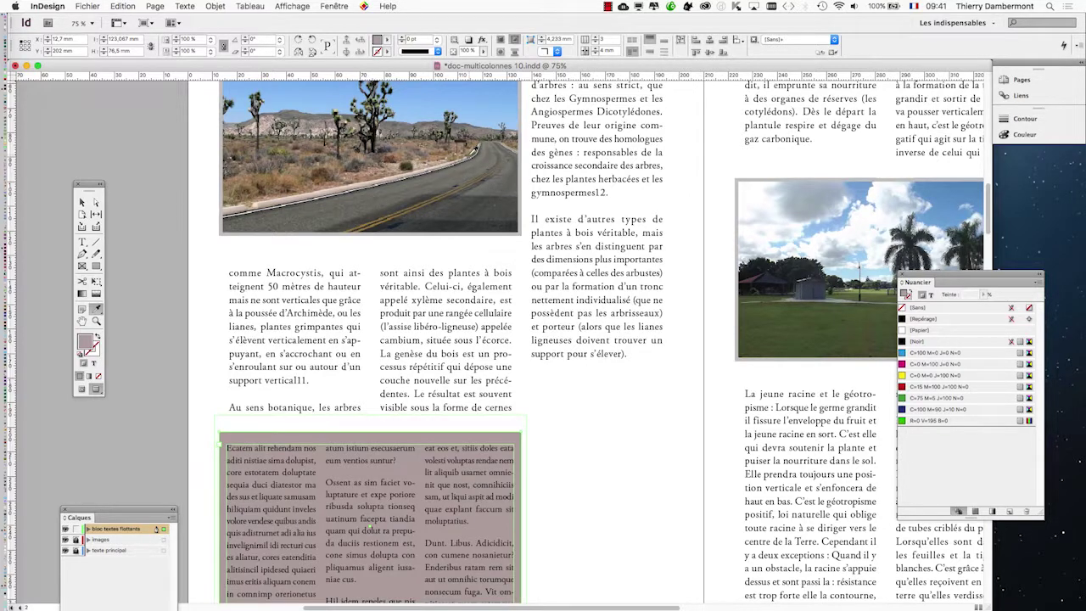
click(473, 129)
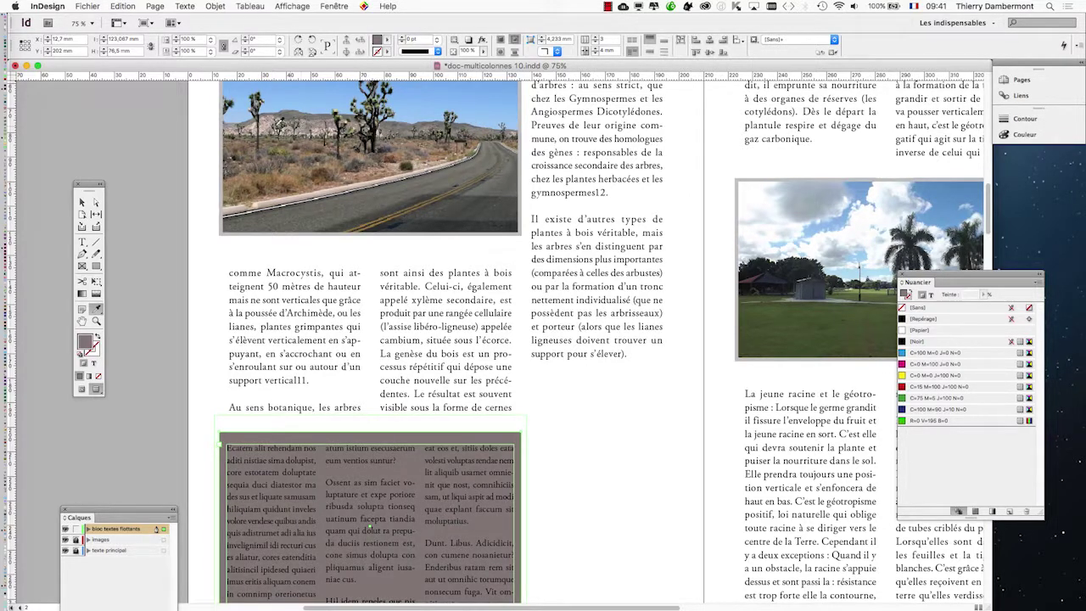
click(280, 122)
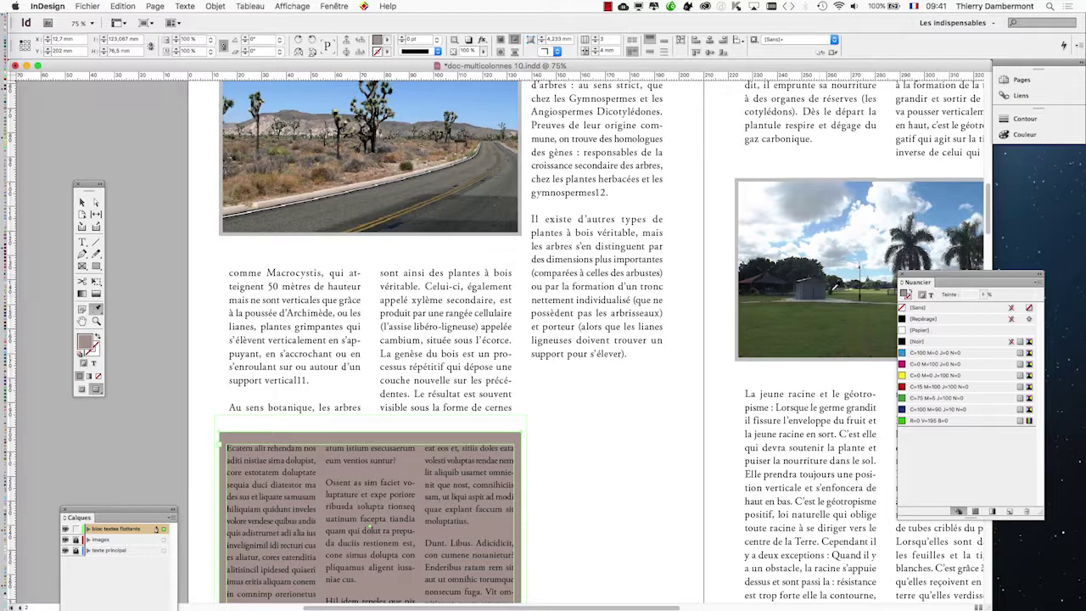
Fill the text frame with a medium blue sampled by the Eyedropper from the sky at the edge of the palm photo
scroll(798, 218, down, 2)
scroll(798, 219, right, 3)
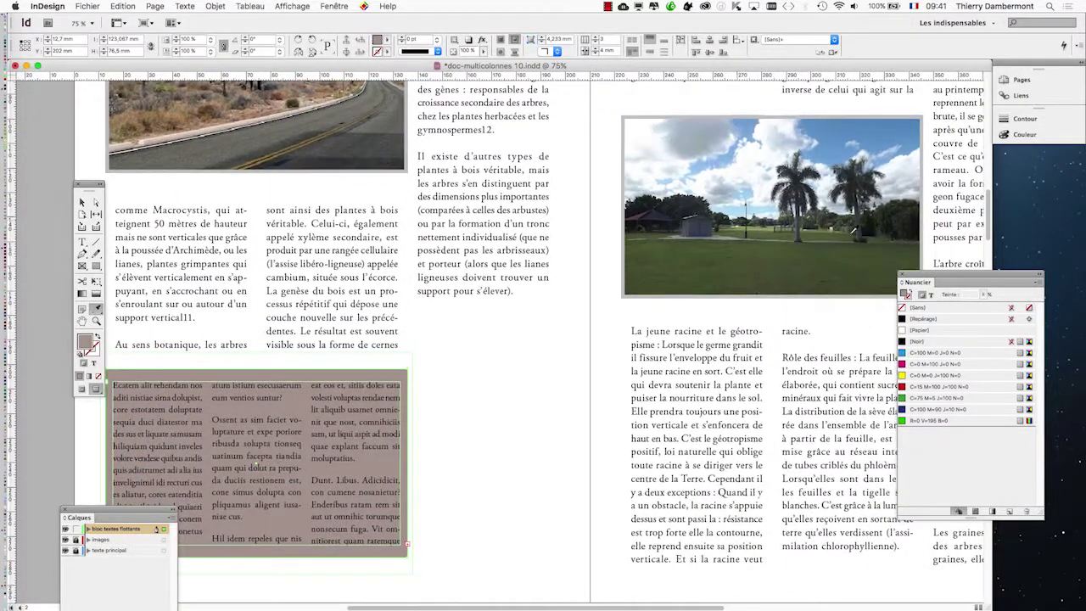
click(892, 161)
click(897, 146)
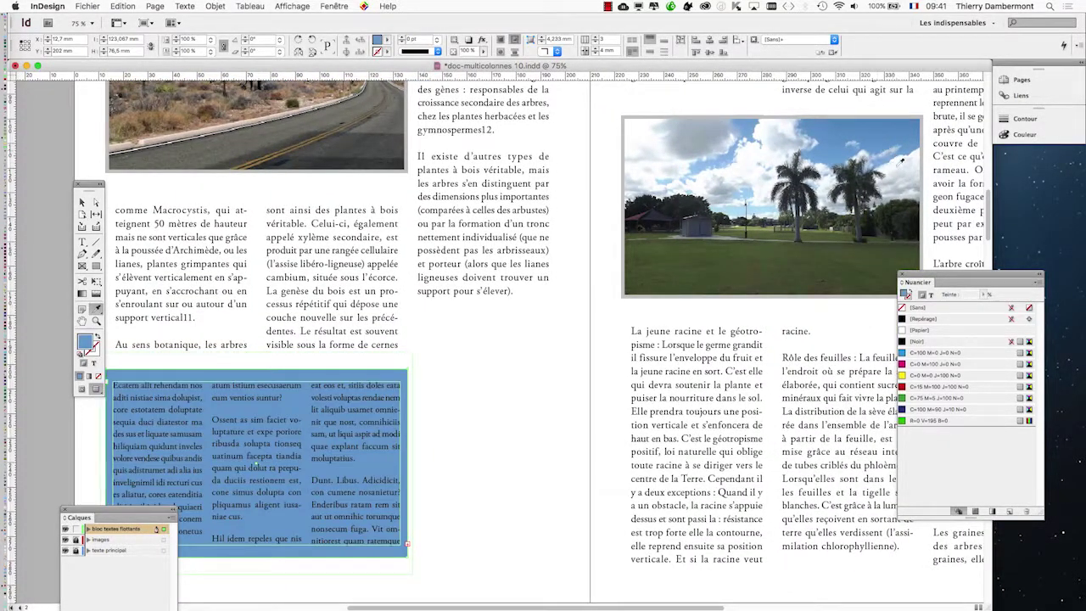
click(899, 168)
click(899, 179)
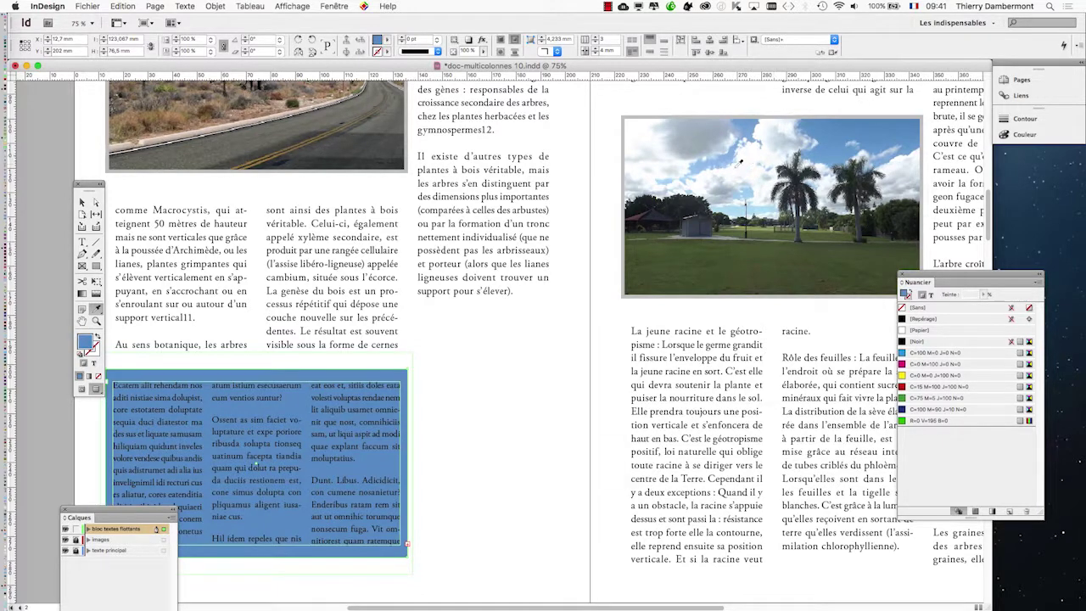